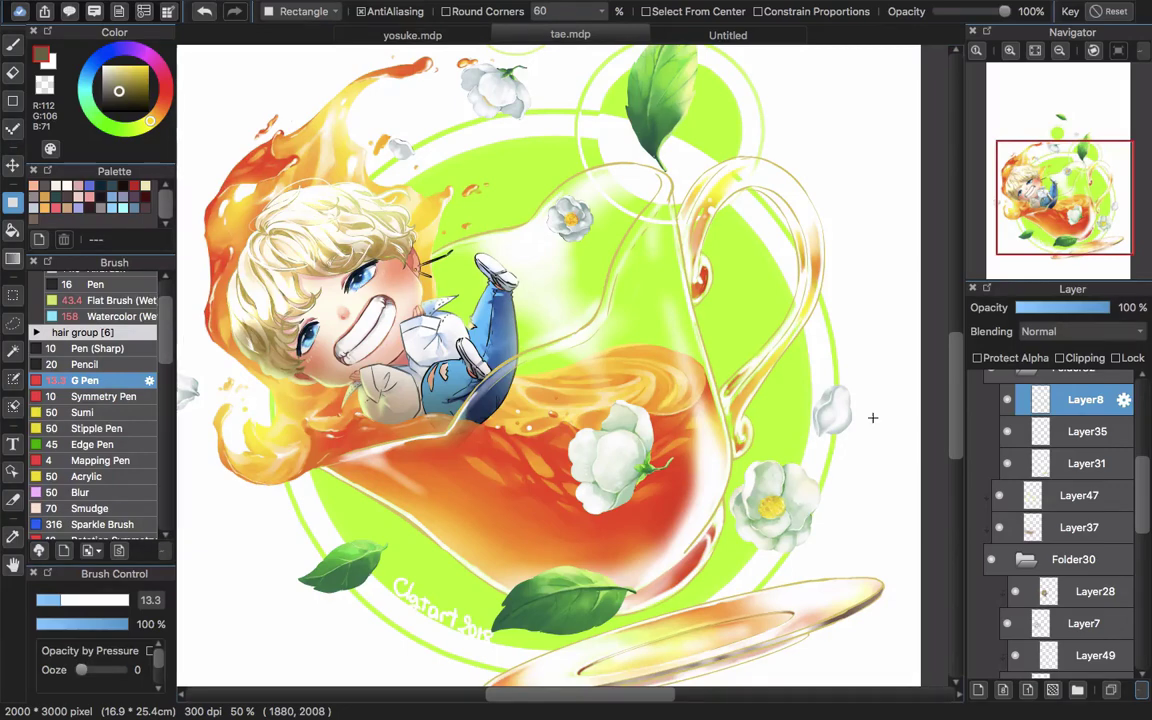
- Compare the finished teacup illustration in tae.mdp with the cup line art in the Untitled document
{"action": "left_click", "coordinate": [738, 34]}
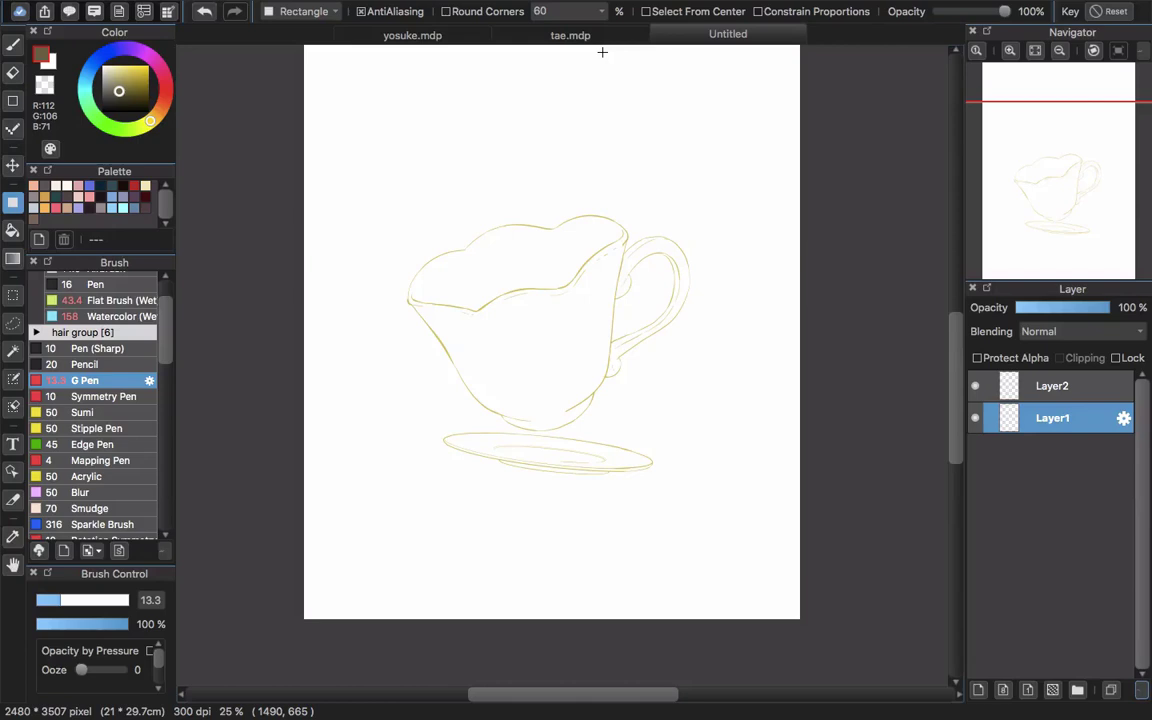
{"action": "left_click", "coordinate": [535, 37]}
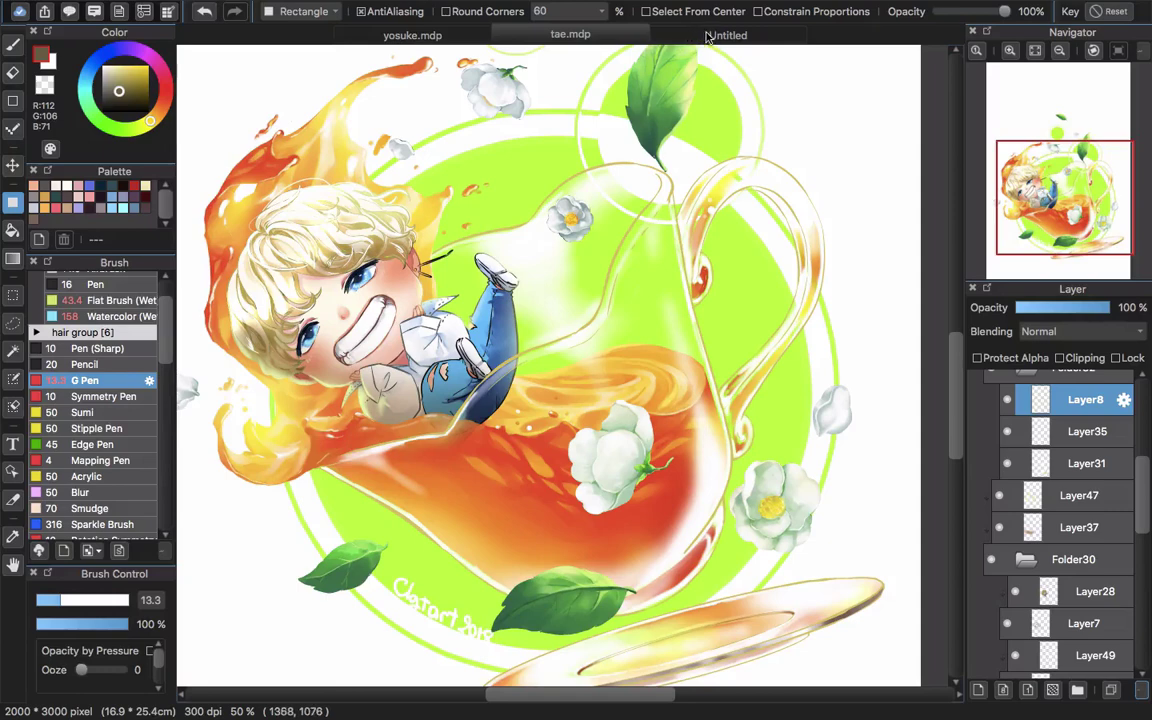
{"action": "left_click", "coordinate": [665, 34]}
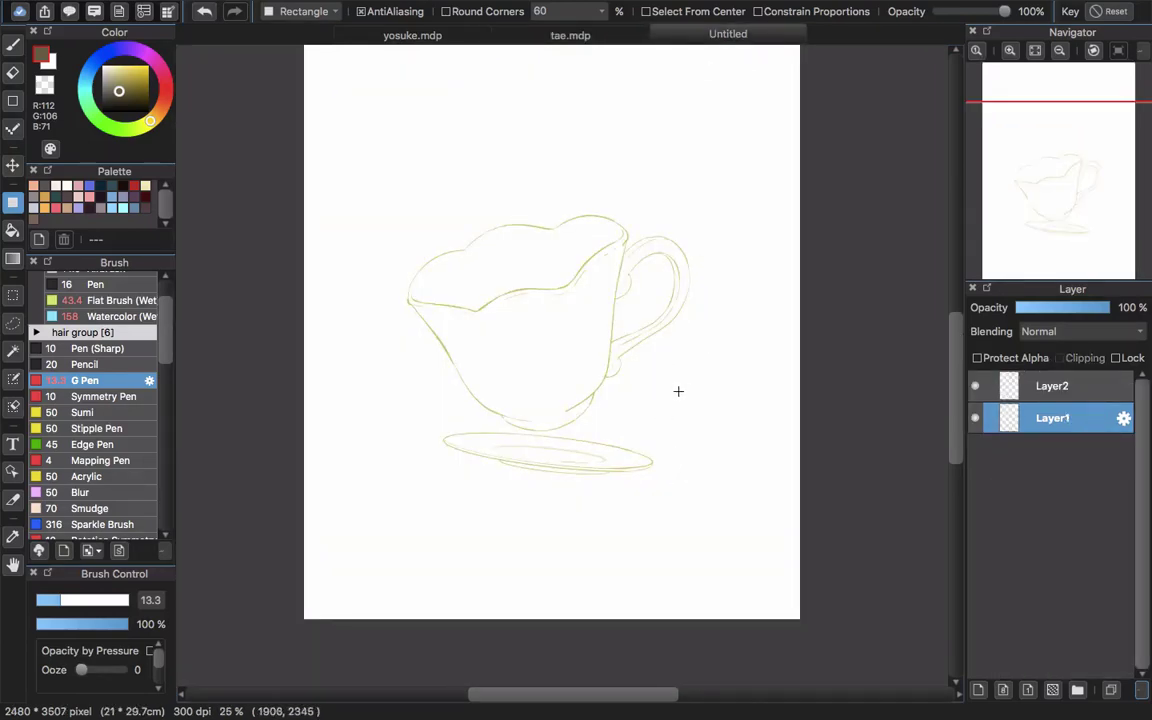
{"action": "left_click_drag", "start_coordinate": [689, 445], "coordinate": [717, 455]}
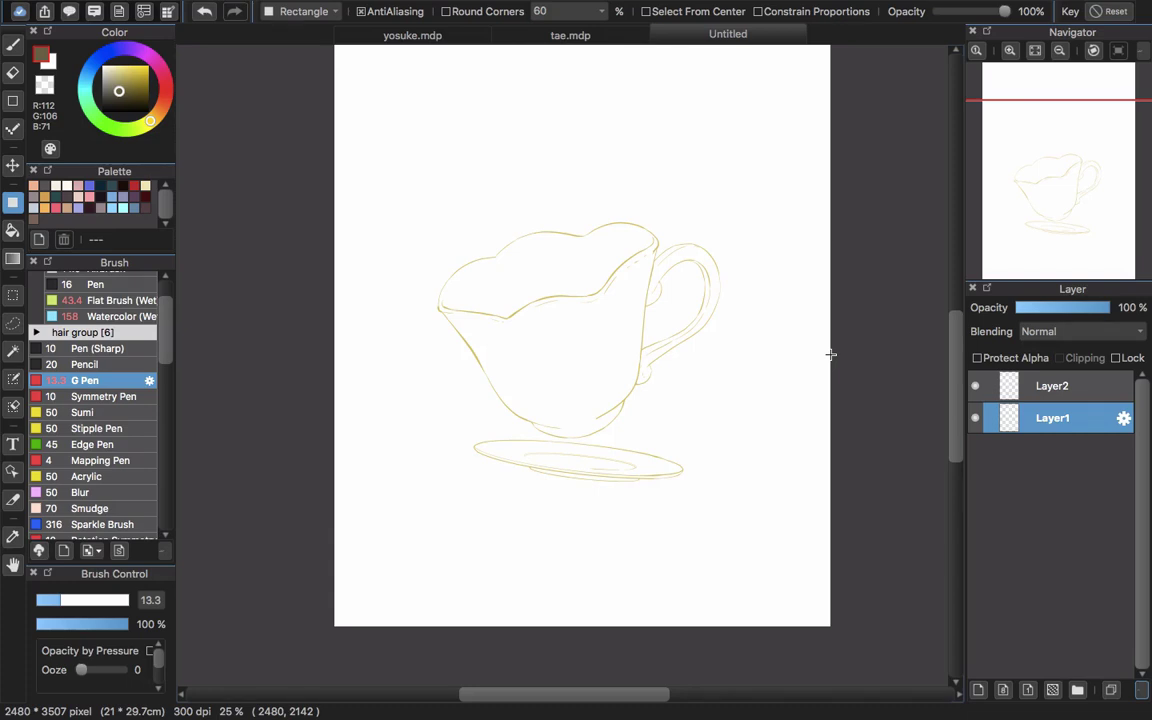
{"action": "left_click", "coordinate": [536, 38]}
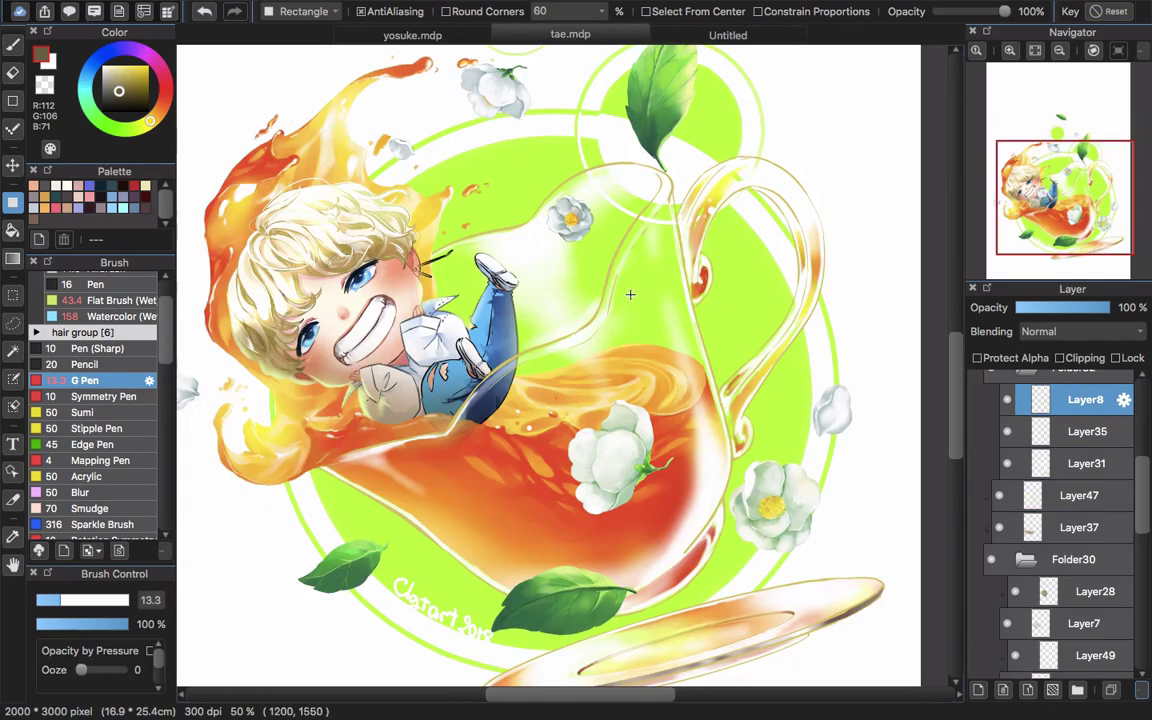
{"action": "left_click", "coordinate": [730, 34]}
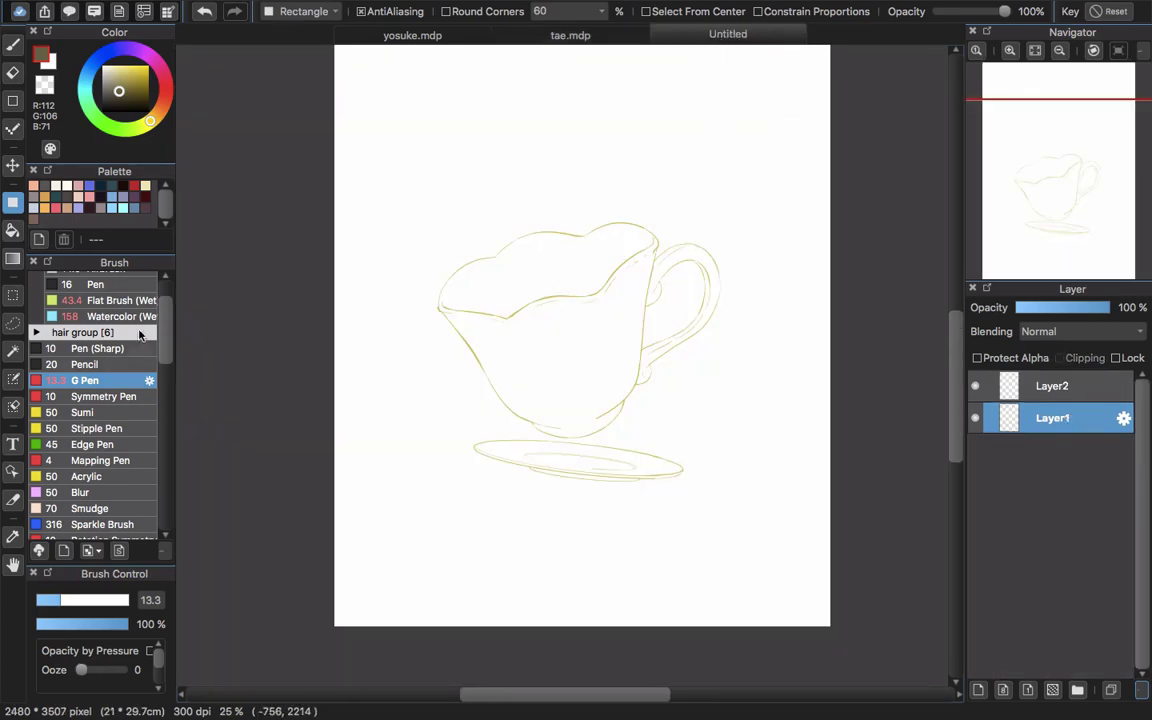
- Choose the olive colour R126 G115 B39 and draw a large filled rectangle behind the cup line art on Layer1
{"action": "left_click", "coordinate": [134, 89]}
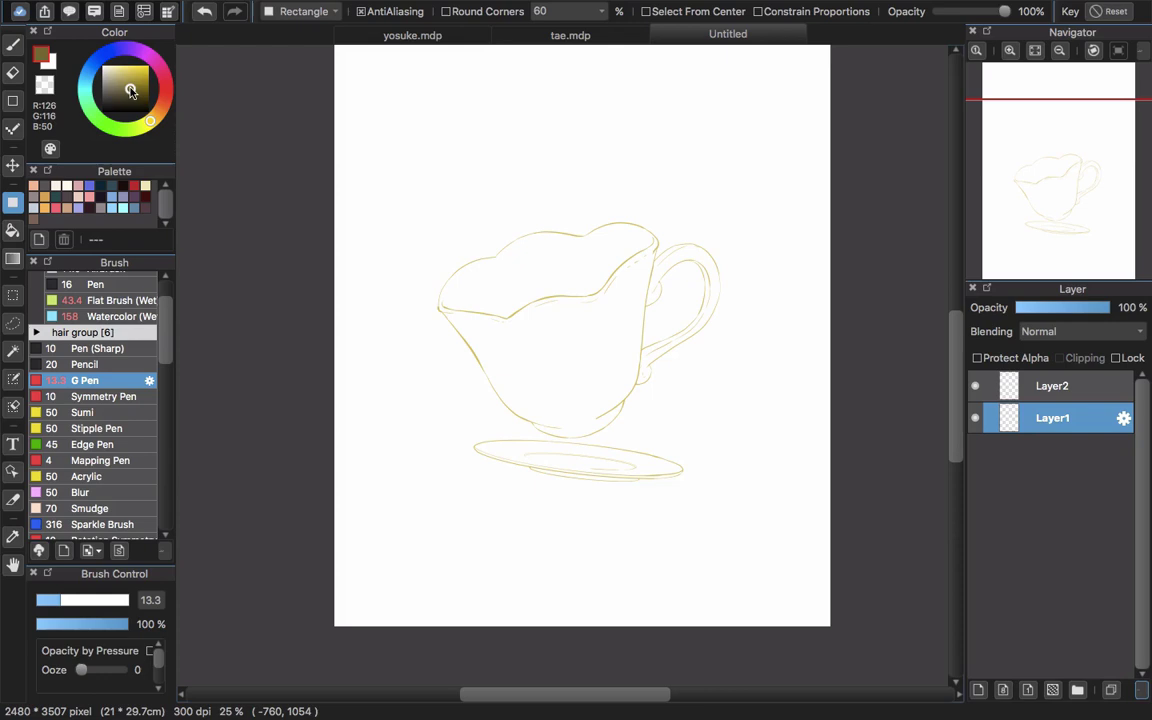
{"action": "left_click", "coordinate": [976, 387]}
{"action": "left_click", "coordinate": [976, 389]}
{"action": "left_click", "coordinate": [976, 389]}
{"action": "left_click", "coordinate": [976, 389]}
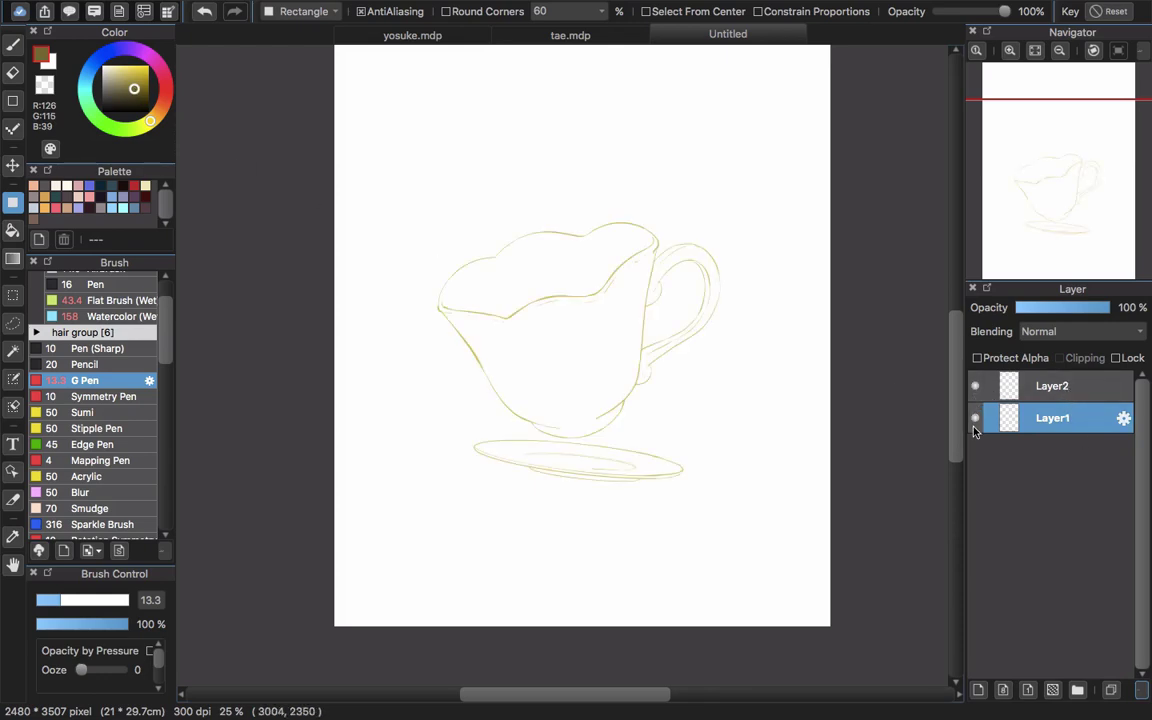
{"action": "left_click", "coordinate": [975, 420]}
{"action": "left_click", "coordinate": [975, 419]}
{"action": "left_click_drag", "start_coordinate": [373, 134], "coordinate": [783, 557]}
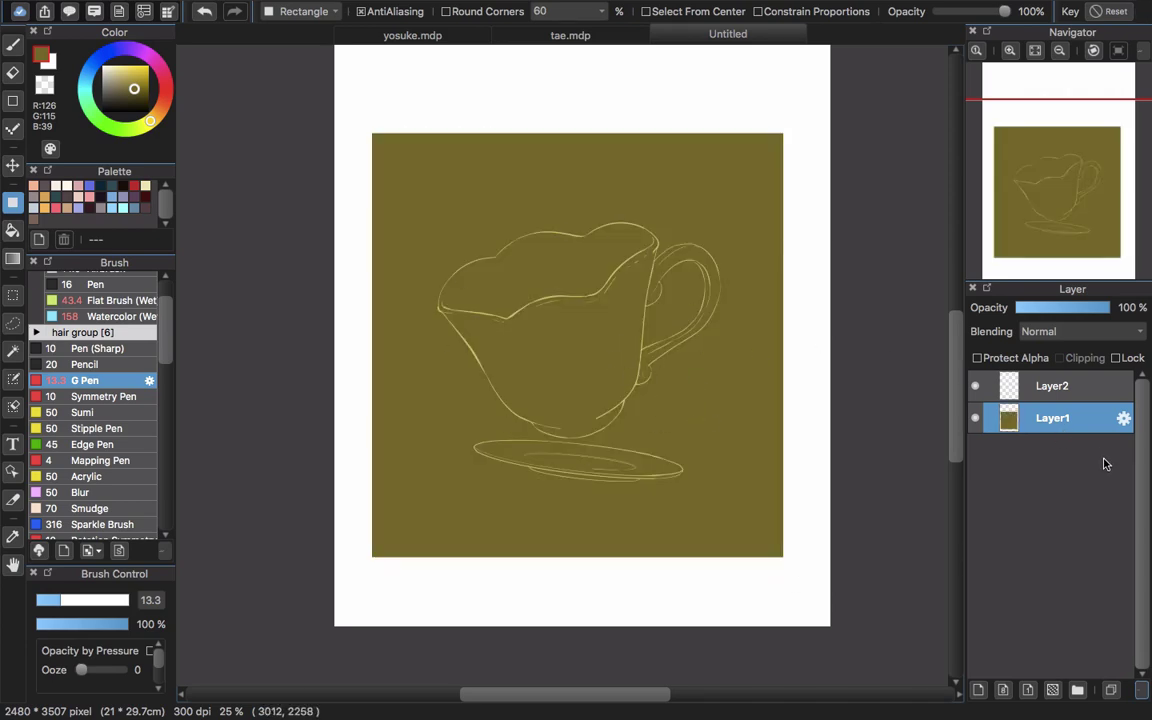
- Check the tae.mdp reference, then add a new layer to the Untitled document between the line art and the olive background
{"action": "left_click", "coordinate": [585, 36]}
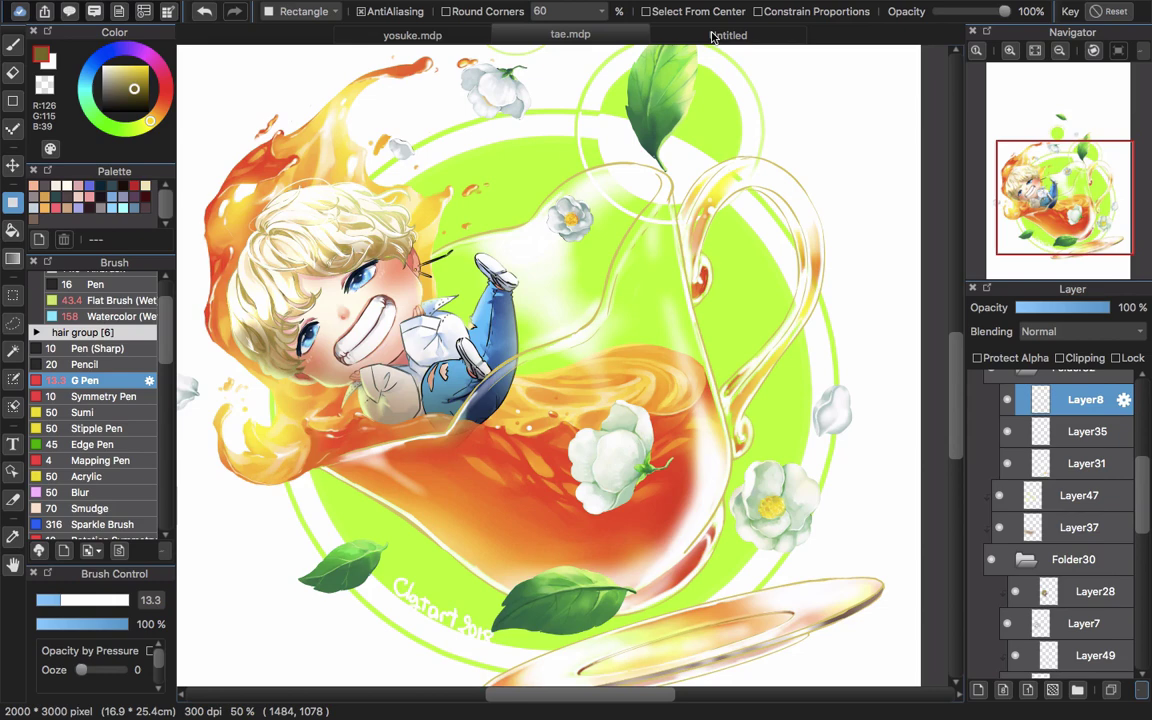
{"action": "left_click", "coordinate": [704, 40]}
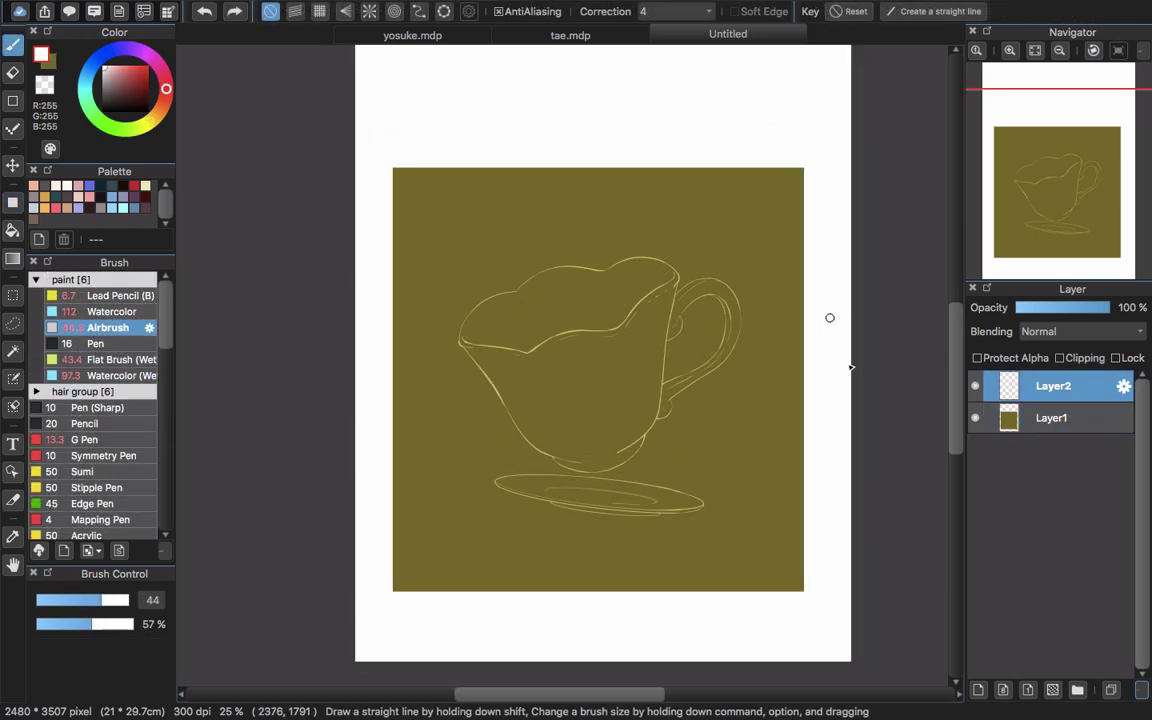
{"action": "left_click", "coordinate": [979, 692]}
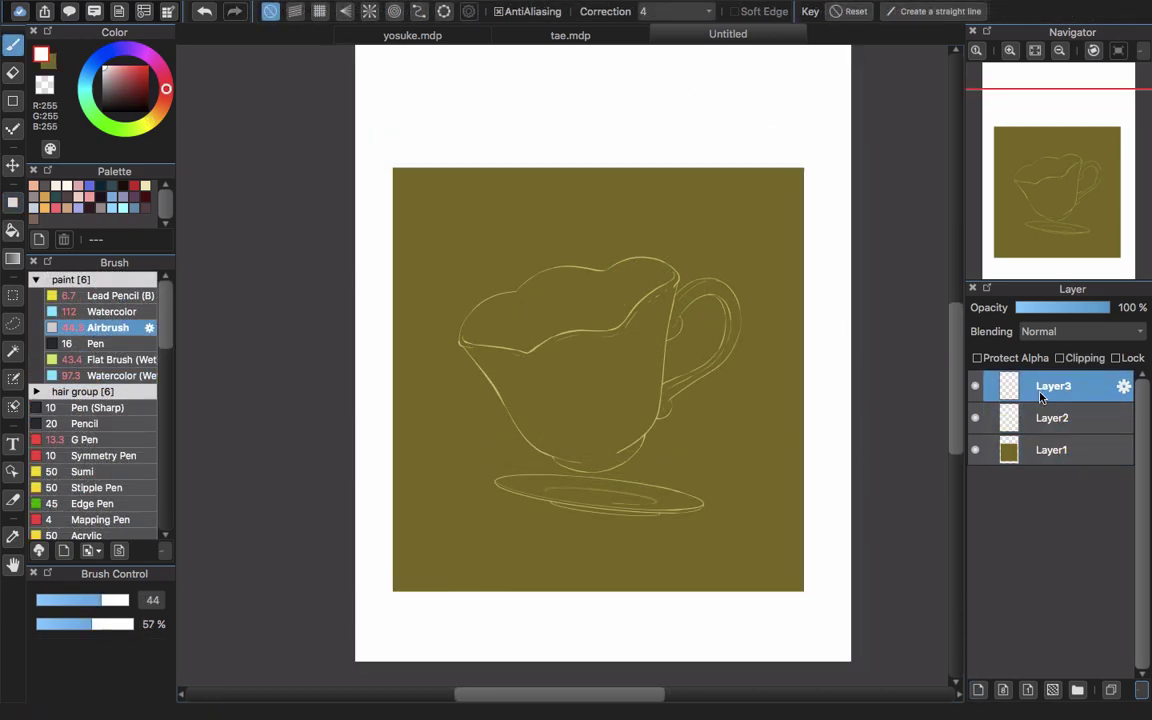
{"action": "left_click_drag", "start_coordinate": [1040, 397], "coordinate": [1044, 430]}
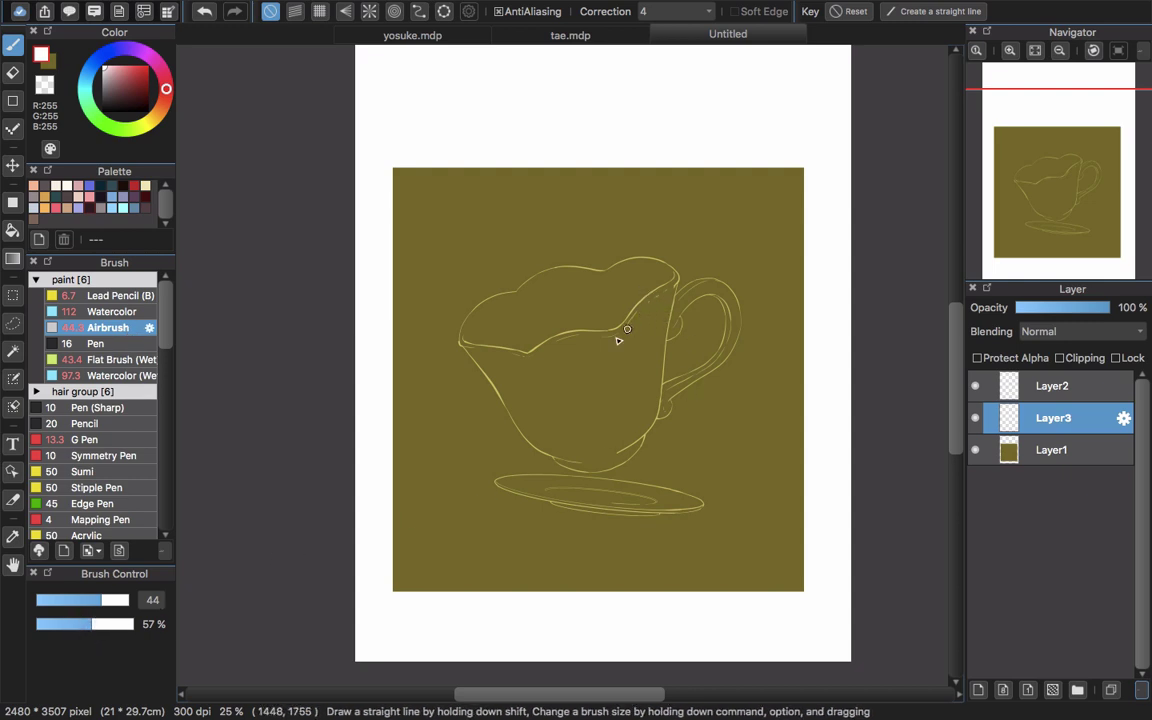
- Paint a faint vertical white highlight down the right half of the cup with the Airbrush at size 493
{"action": "mouse_move", "coordinate": [518, 407]}
{"action": "left_mouse_down"}
{"action": "mouse_move", "coordinate": [689, 312]}
{"action": "mouse_move", "coordinate": [737, 266]}
{"action": "mouse_move", "coordinate": [714, 258]}
{"action": "mouse_move", "coordinate": [724, 303]}
{"action": "left_mouse_up"}
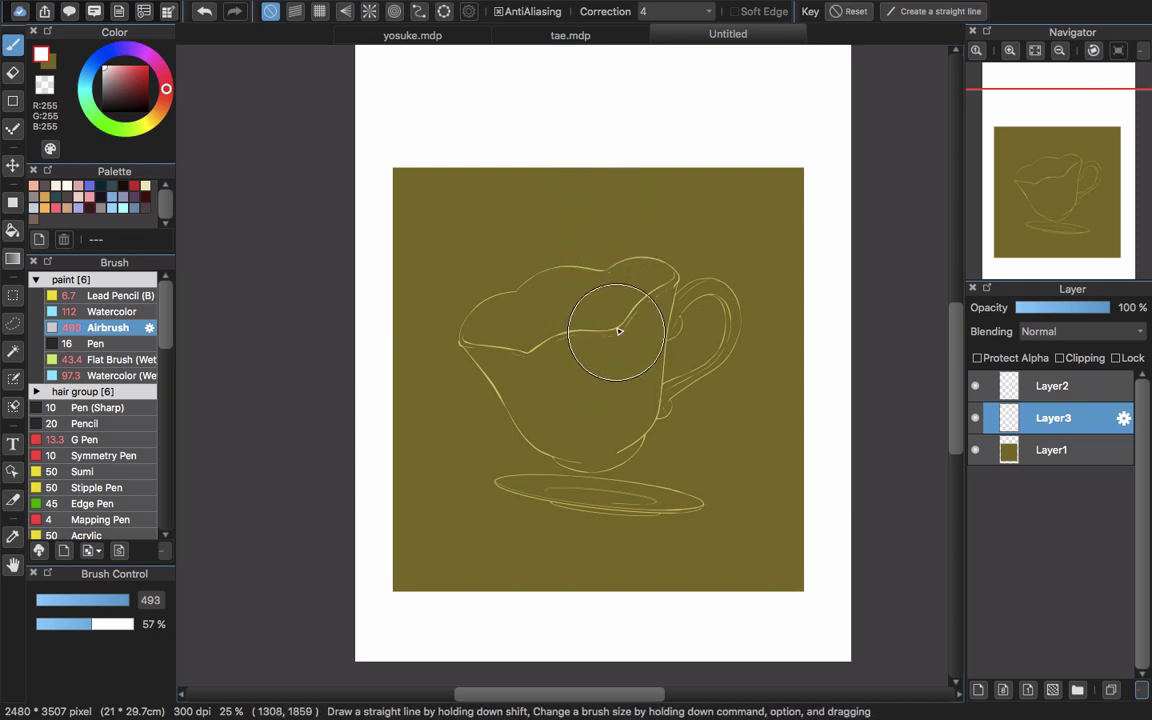
{"action": "left_click_drag", "start_coordinate": [619, 333], "coordinate": [620, 385]}
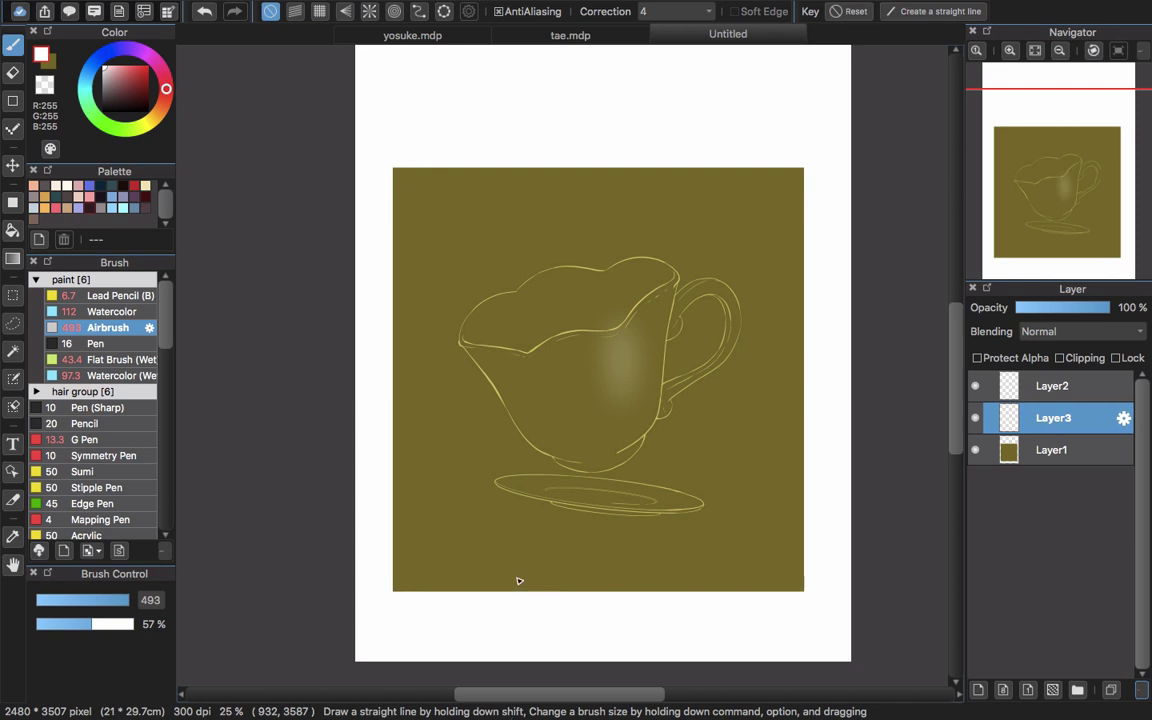
{"action": "key", "text": "super+z"}
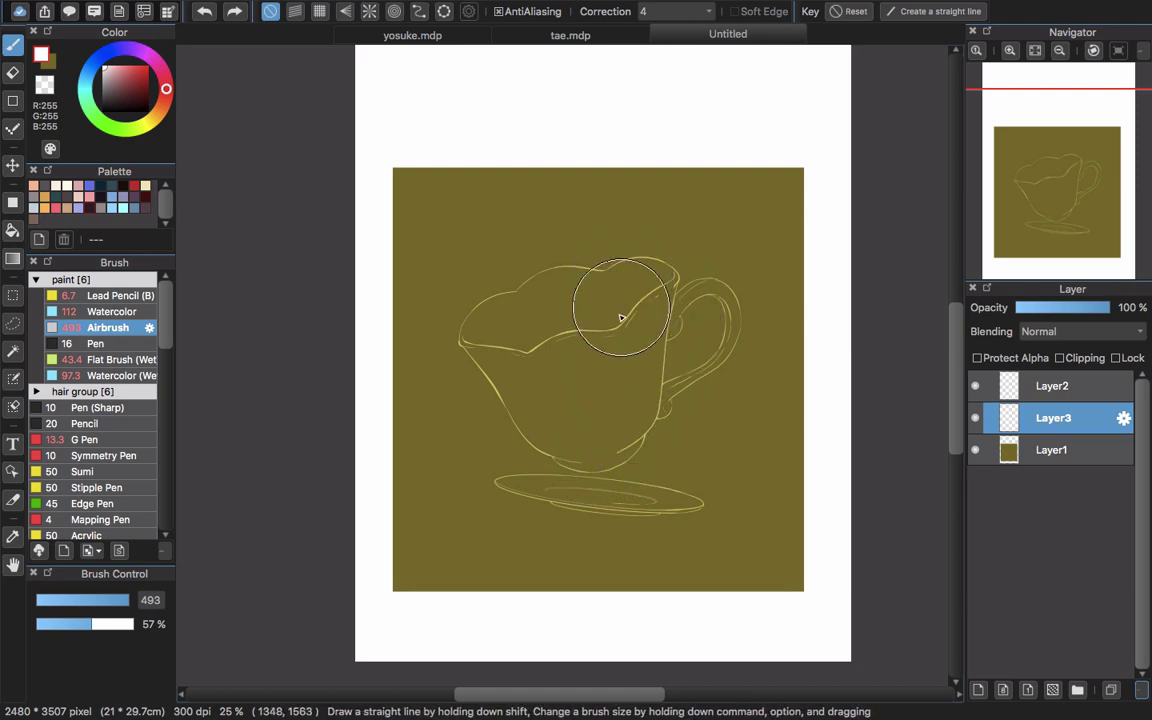
{"action": "left_click_drag", "start_coordinate": [623, 288], "coordinate": [620, 410]}
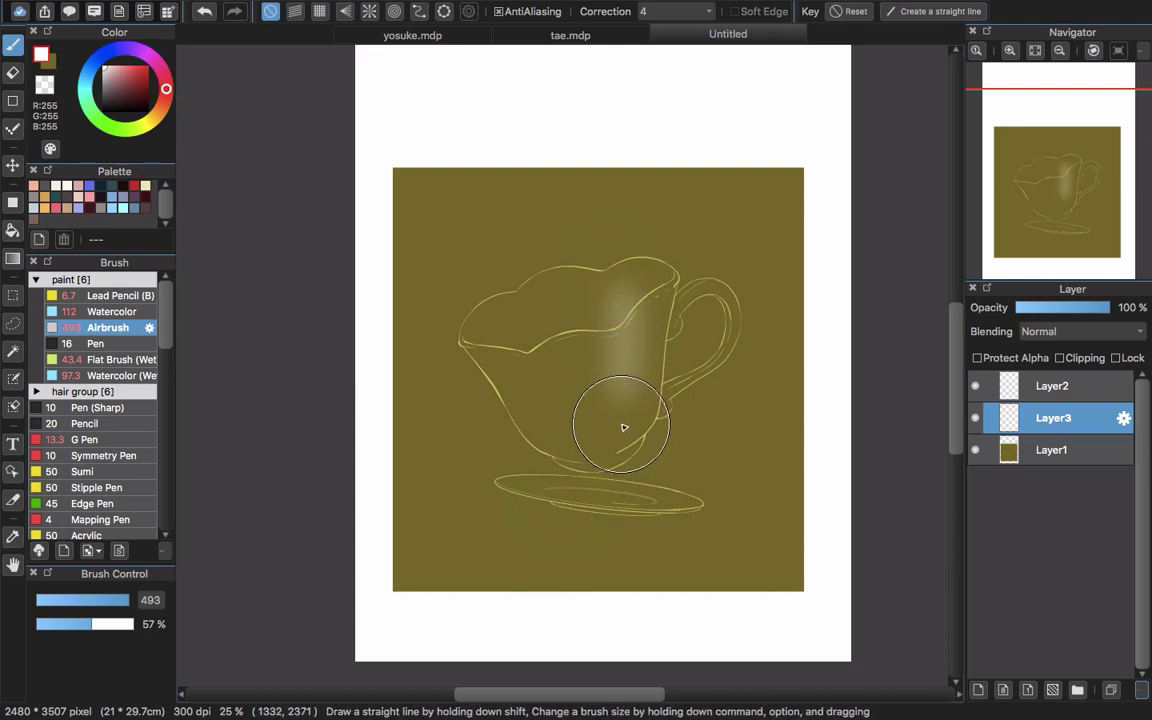
{"action": "left_click_drag", "start_coordinate": [485, 315], "coordinate": [540, 420]}
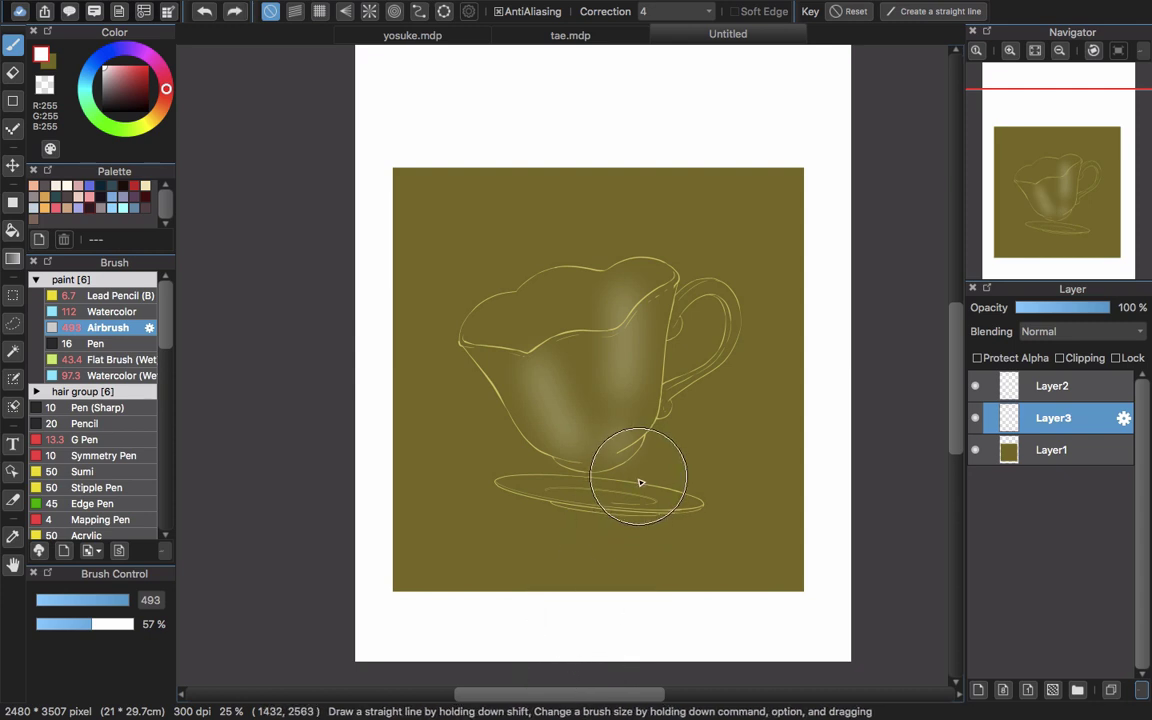
{"action": "key", "text": "super+z"}
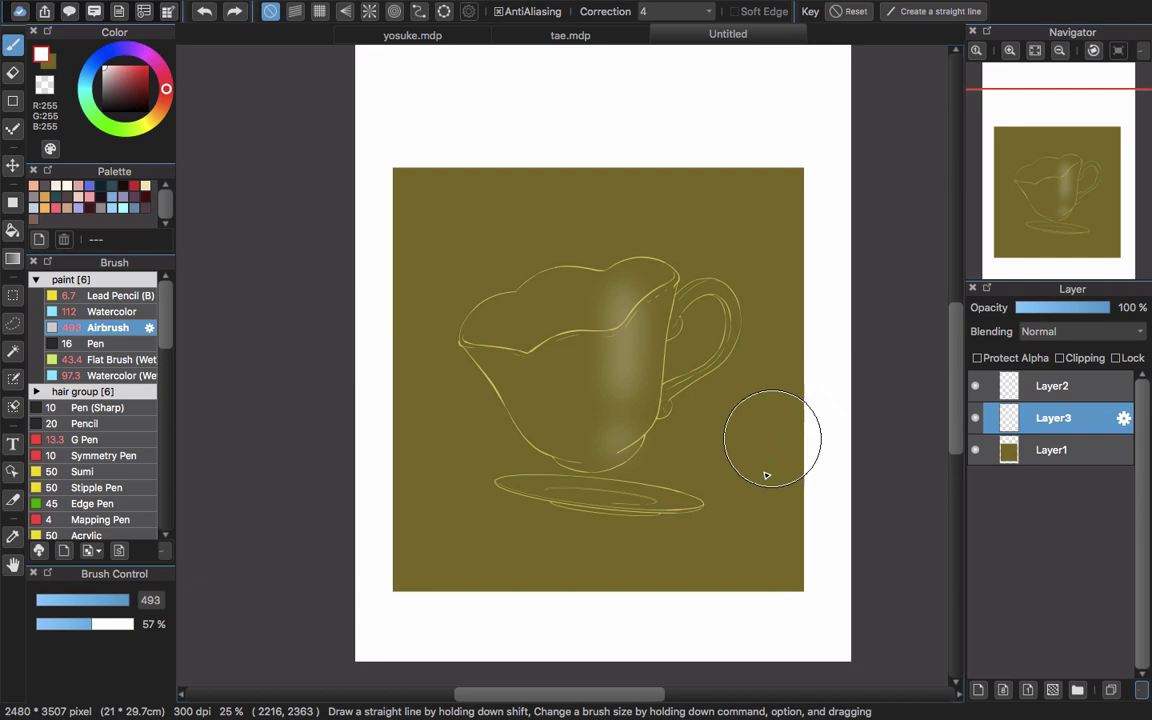
- Build up a bright white highlight on the cup's lower right curve, varying the Airbrush size between 143 and 353
{"action": "mouse_move", "coordinate": [688, 419]}
{"action": "left_mouse_down"}
{"action": "mouse_move", "coordinate": [607, 444]}
{"action": "mouse_move", "coordinate": [627, 418]}
{"action": "left_mouse_up"}
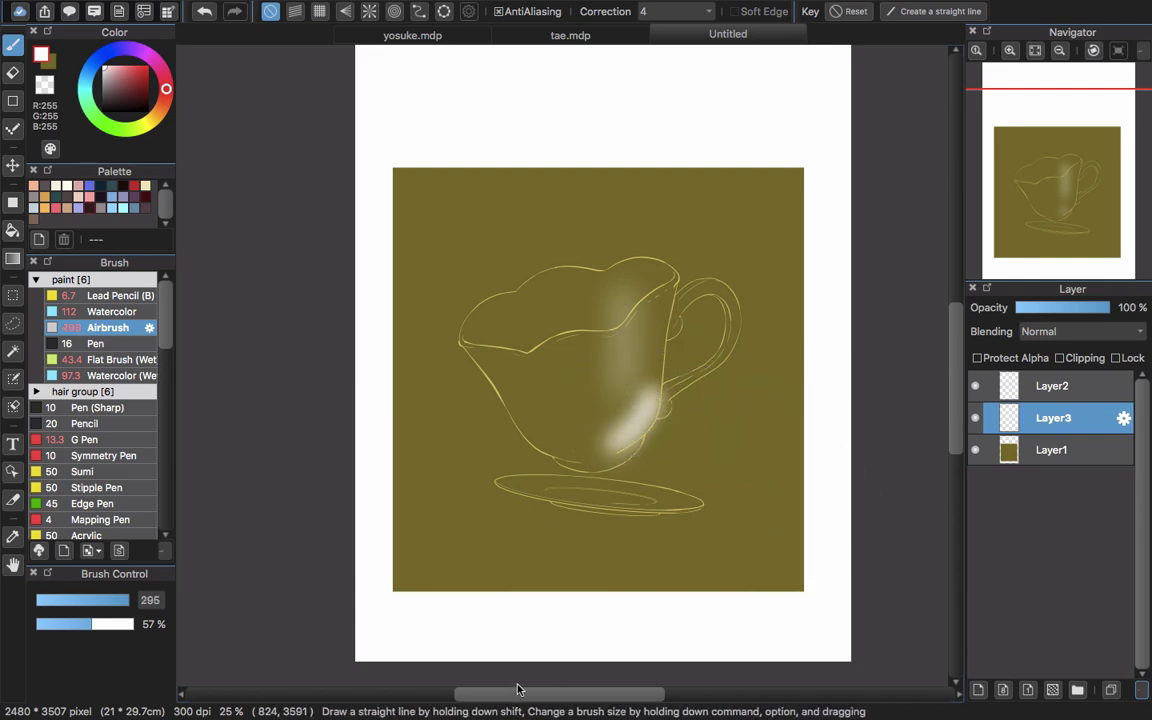
{"action": "key", "text": "super+z"}
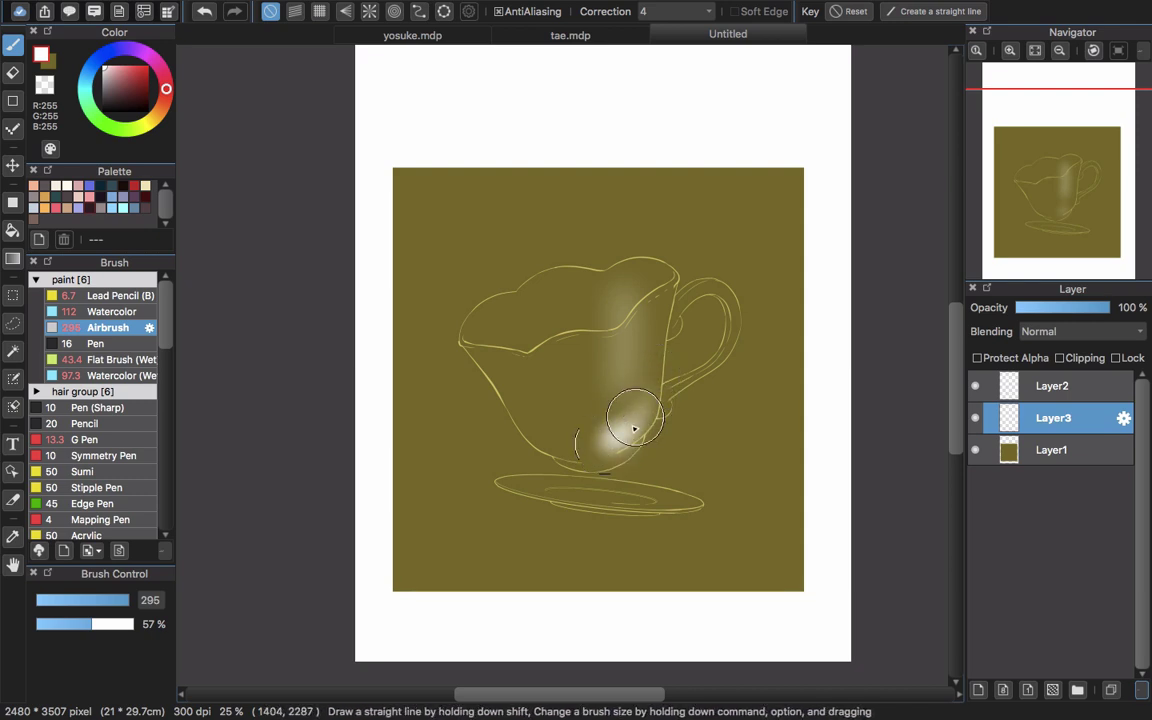
{"action": "key", "text": "super+z"}
{"action": "key", "text": "bracketleft"}
{"action": "key", "text": "bracketleft"}
{"action": "key", "text": "bracketleft"}
{"action": "key", "text": "bracketleft"}
{"action": "key", "text": "bracketleft"}
{"action": "key", "text": "bracketleft"}
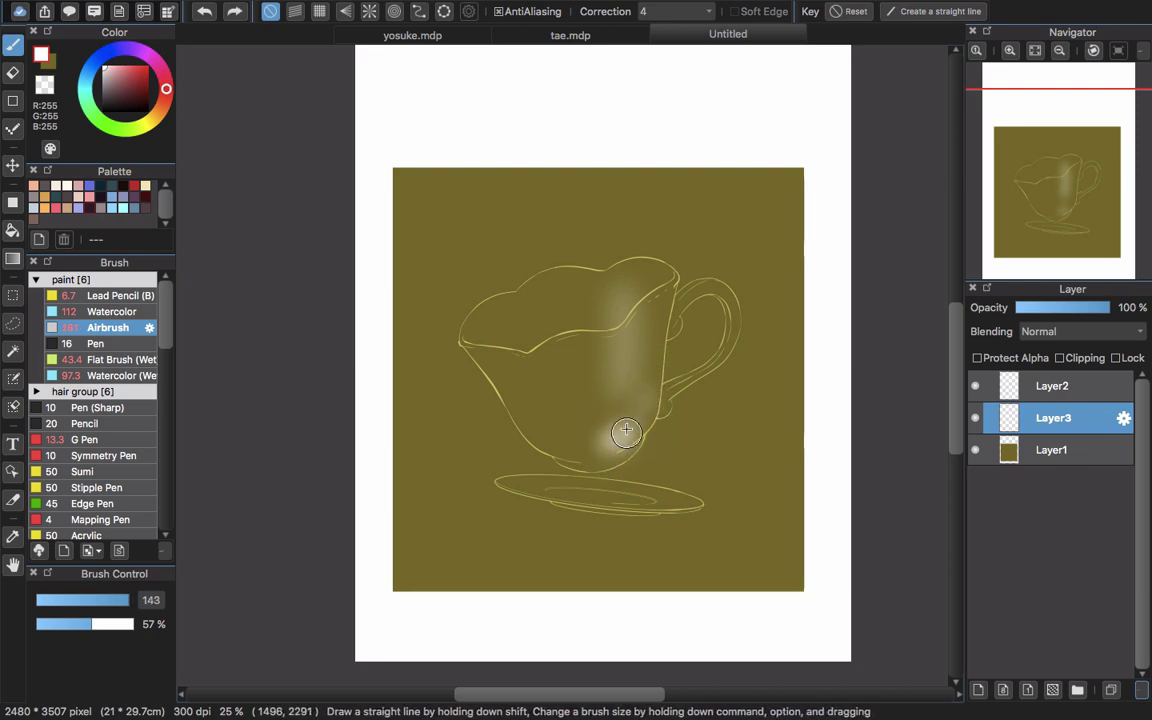
{"action": "left_click_drag", "start_coordinate": [625, 435], "coordinate": [646, 404]}
{"action": "left_click_drag", "start_coordinate": [603, 453], "coordinate": [620, 437]}
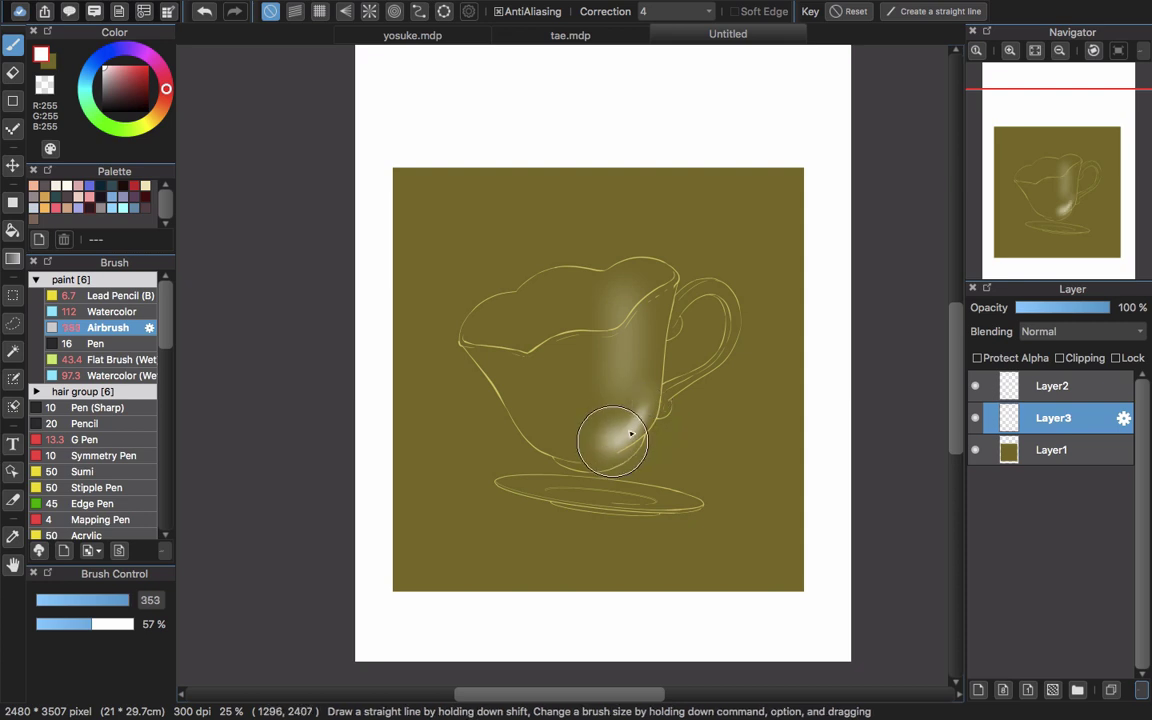
{"action": "mouse_move", "coordinate": [650, 372]}
{"action": "left_mouse_down"}
{"action": "mouse_move", "coordinate": [617, 434]}
{"action": "mouse_move", "coordinate": [624, 412]}
{"action": "mouse_move", "coordinate": [616, 422]}
{"action": "left_mouse_up"}
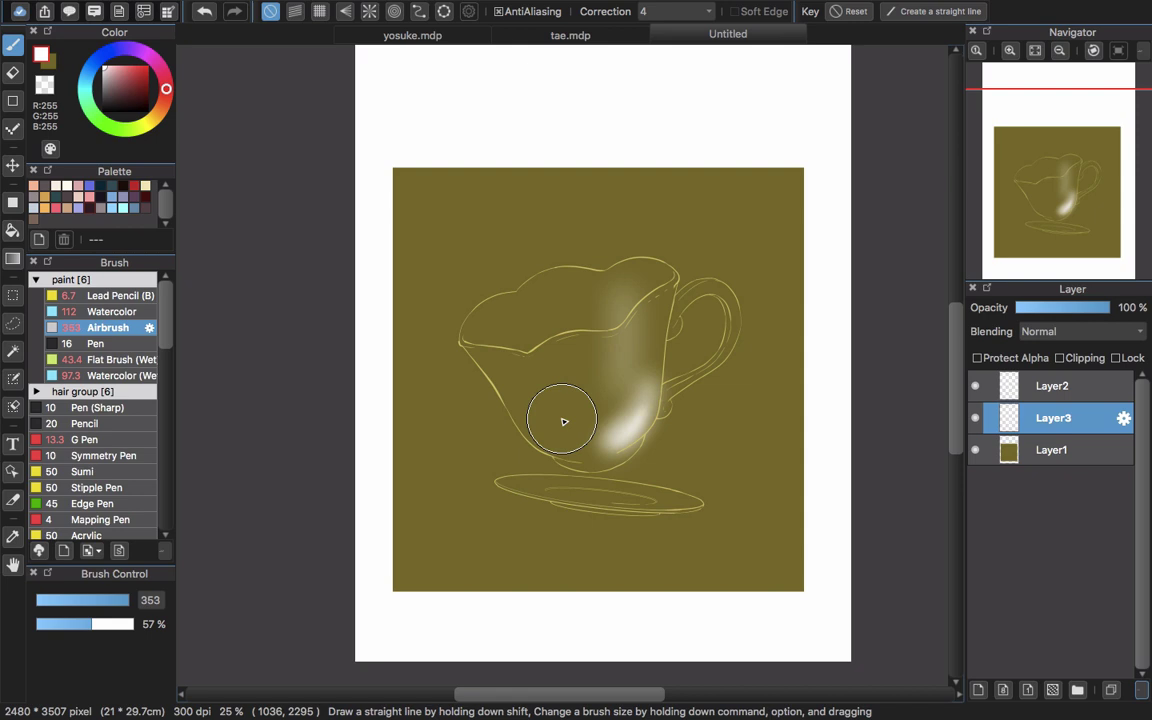
{"action": "mouse_move", "coordinate": [634, 333]}
{"action": "left_mouse_down"}
{"action": "mouse_move", "coordinate": [623, 363]}
{"action": "mouse_move", "coordinate": [599, 477]}
{"action": "mouse_move", "coordinate": [619, 348]}
{"action": "mouse_move", "coordinate": [615, 424]}
{"action": "mouse_move", "coordinate": [645, 402]}
{"action": "left_mouse_up"}
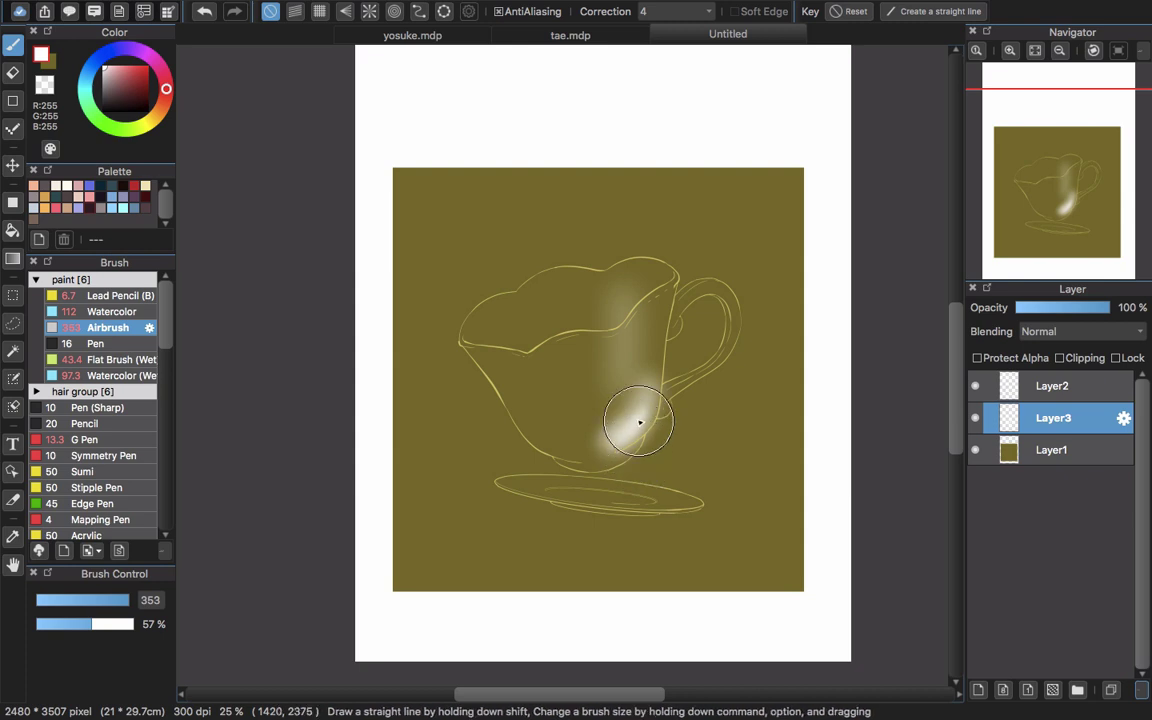
- Airbrush soft, faint white highlights down the left side of the cup body below the rim
{"action": "left_click_drag", "start_coordinate": [527, 376], "coordinate": [519, 377]}
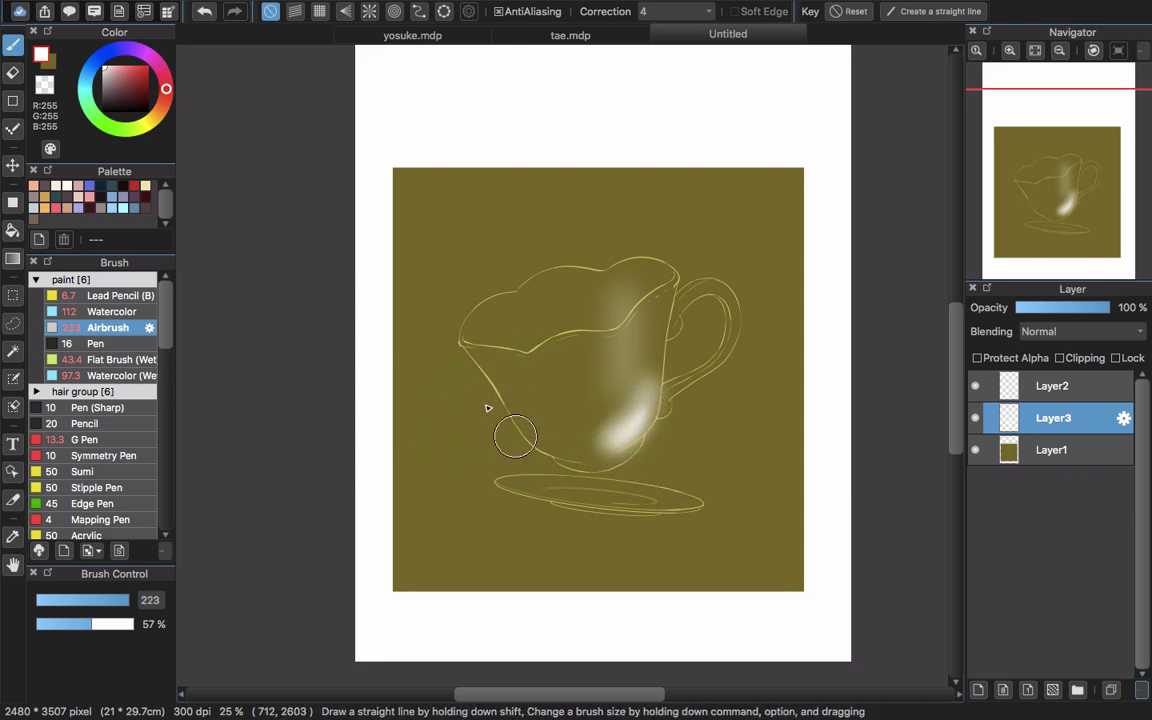
{"action": "left_click_drag", "start_coordinate": [532, 363], "coordinate": [552, 414]}
{"action": "key", "text": "super+z"}
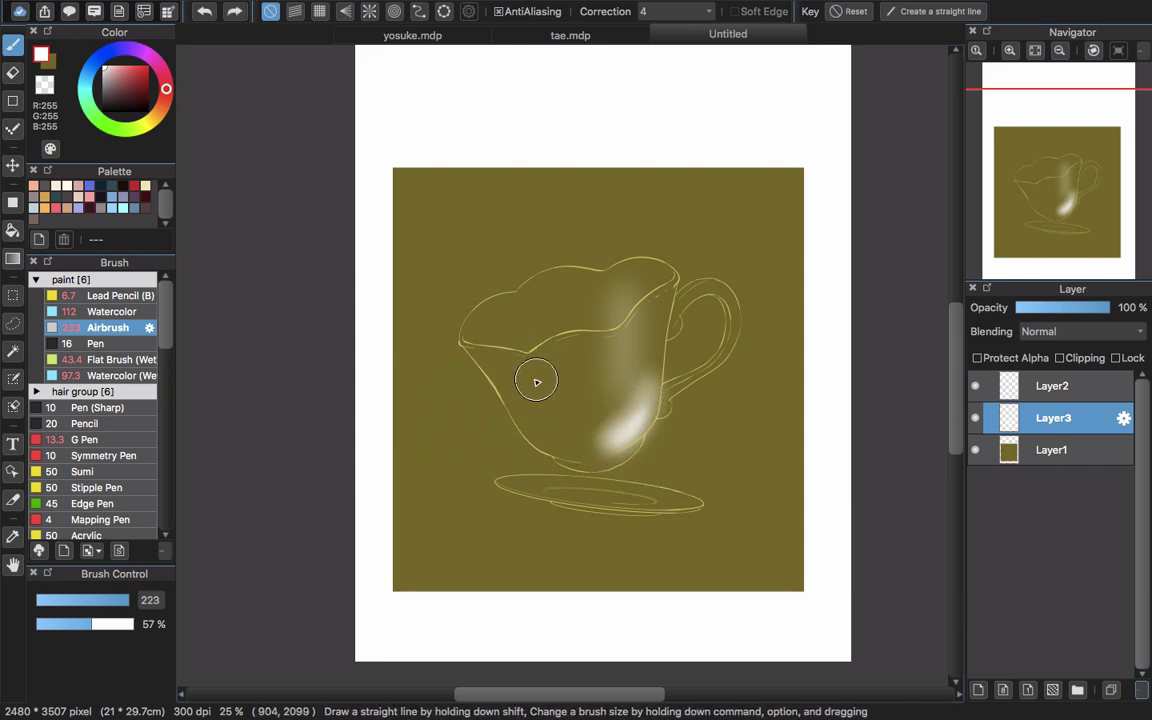
{"action": "left_click_drag", "start_coordinate": [545, 345], "coordinate": [520, 430]}
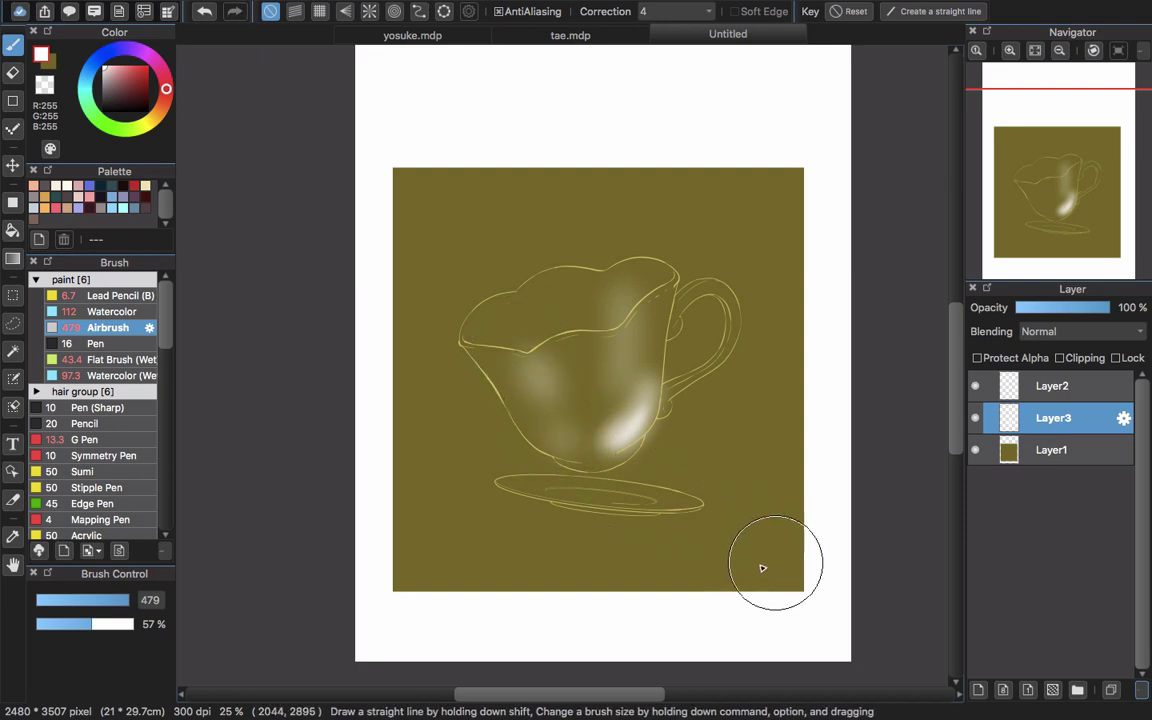
- Brighten the vertical white highlight just below the front rim on the right half of the cup
{"action": "scroll", "coordinate": [675, 402], "scroll_direction": "up", "scroll_amount": 1}
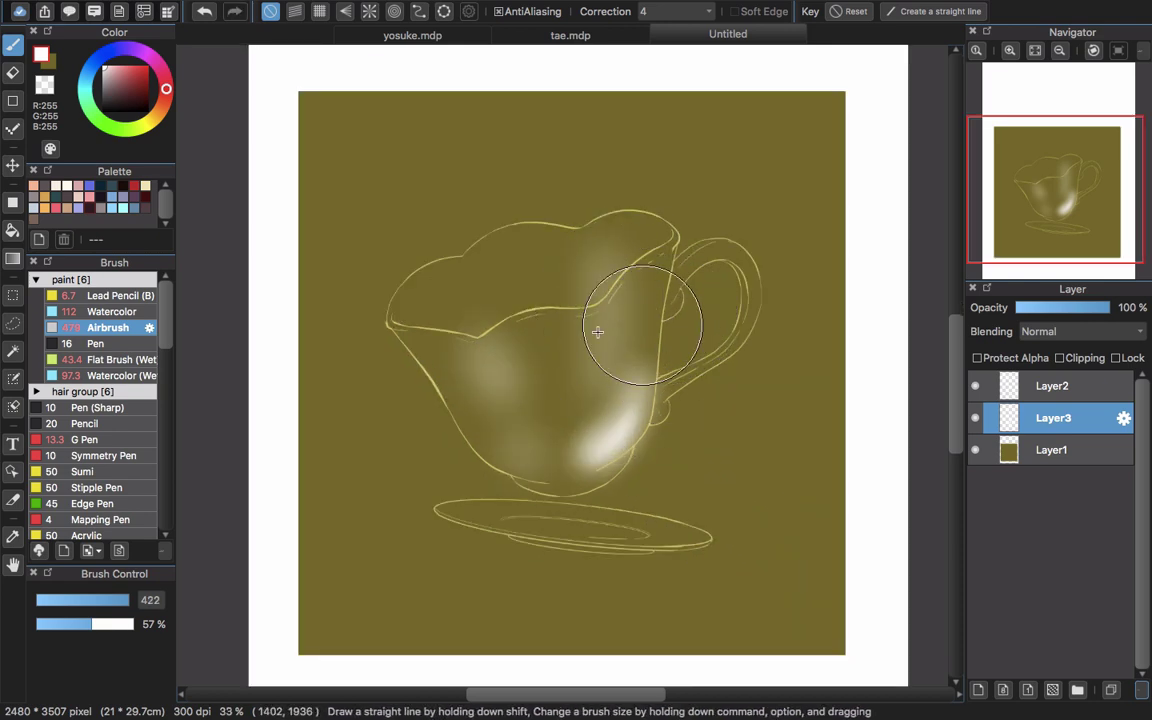
{"action": "mouse_move", "coordinate": [598, 332]}
{"action": "left_mouse_down"}
{"action": "mouse_move", "coordinate": [614, 301]}
{"action": "mouse_move", "coordinate": [602, 326]}
{"action": "mouse_move", "coordinate": [577, 332]}
{"action": "mouse_move", "coordinate": [614, 303]}
{"action": "mouse_move", "coordinate": [614, 339]}
{"action": "mouse_move", "coordinate": [600, 332]}
{"action": "mouse_move", "coordinate": [599, 385]}
{"action": "left_mouse_up"}
{"action": "key", "text": "super+z"}
{"action": "key", "text": "space"}
{"action": "left_click_drag", "start_coordinate": [648, 419], "coordinate": [615, 452]}
- Reduce the Airbrush size to 40 and paint a thin white highlight along the cup's right edge down to its lower curve
{"action": "key", "text": "bracketleft"}
{"action": "key", "text": "bracketleft"}
{"action": "key", "text": "bracketleft"}
{"action": "key", "text": "bracketleft"}
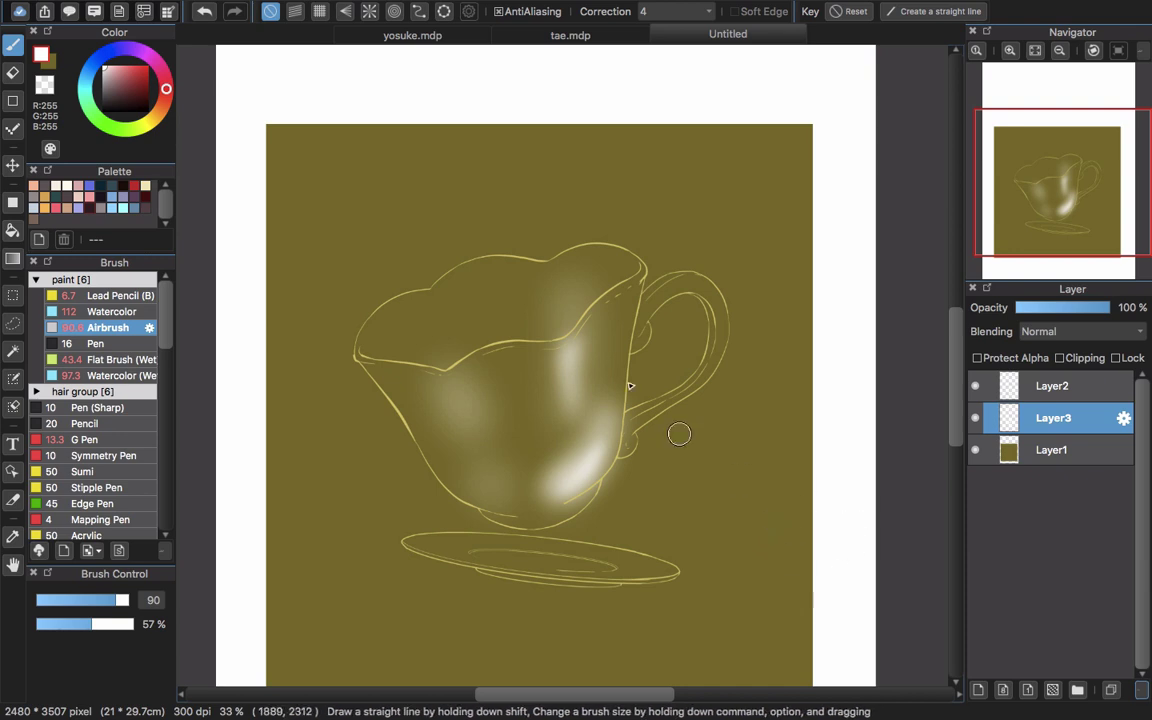
{"action": "scroll", "coordinate": [614, 411], "scroll_direction": "up", "scroll_amount": 1}
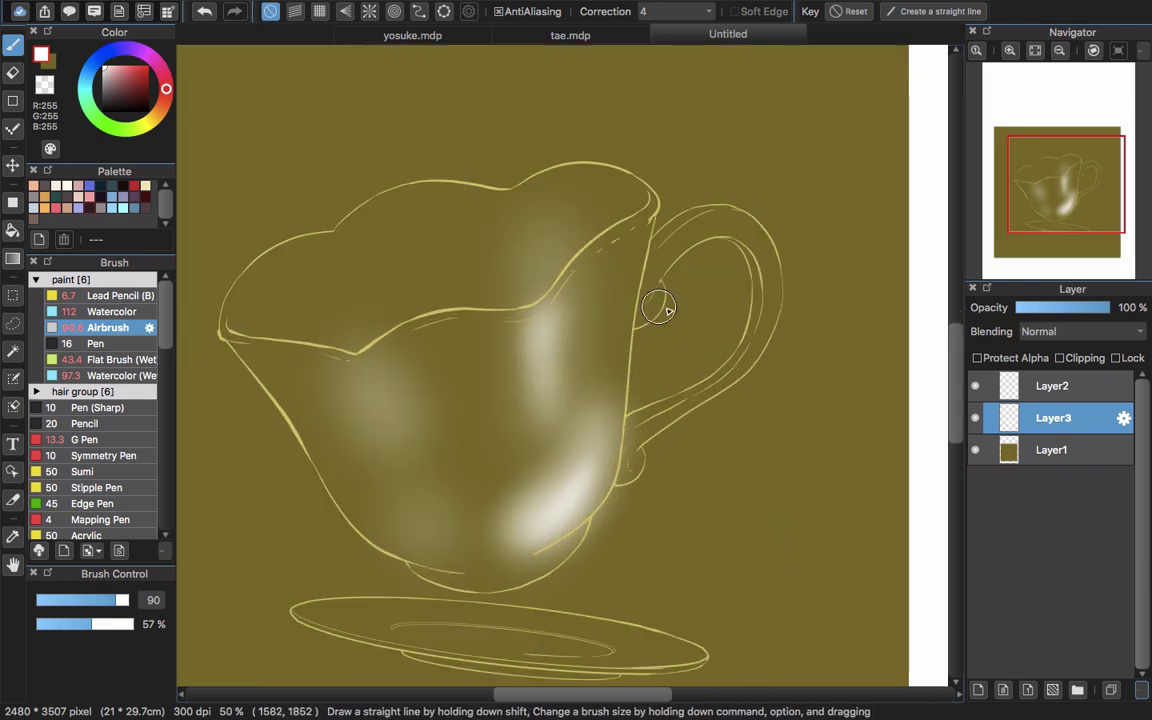
{"action": "left_click_drag", "start_coordinate": [668, 310], "coordinate": [641, 272]}
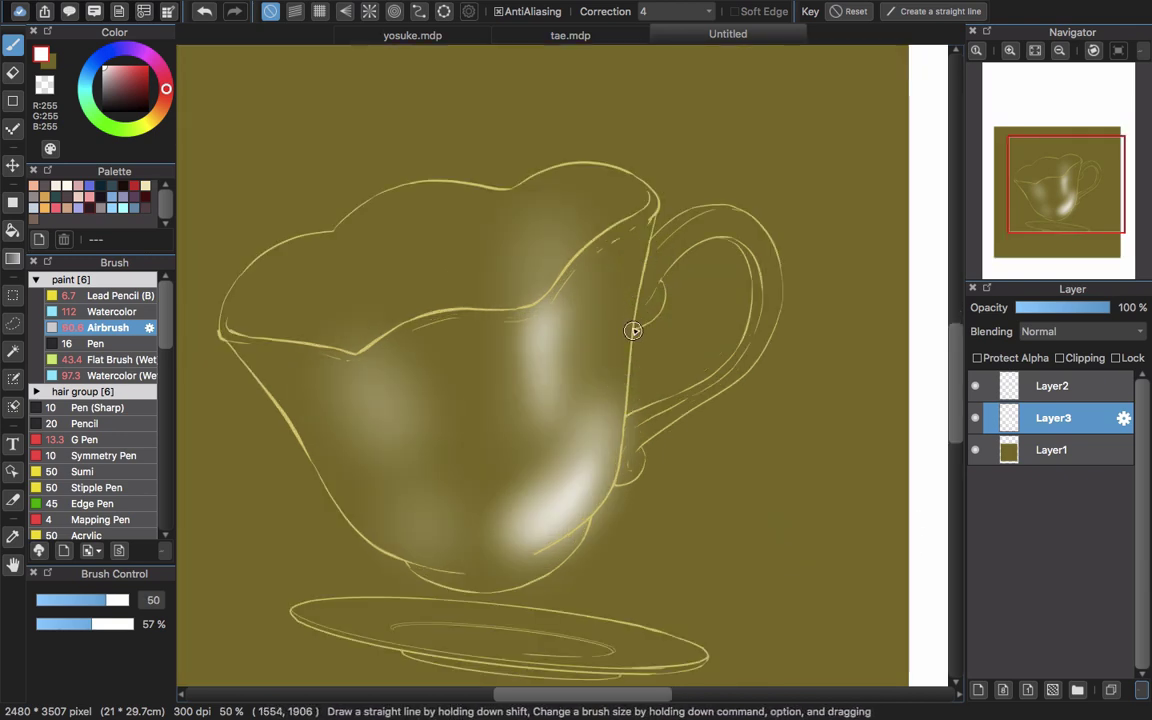
{"action": "key", "text": "super+z"}
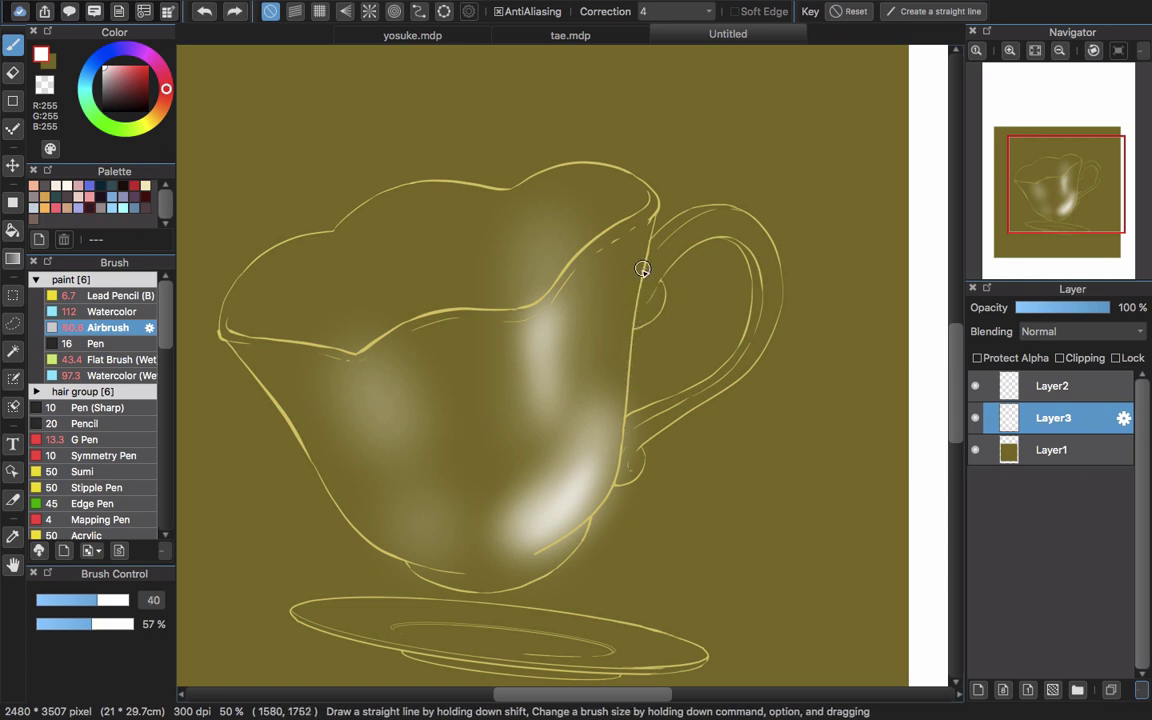
{"action": "left_click_drag", "start_coordinate": [642, 269], "coordinate": [605, 490]}
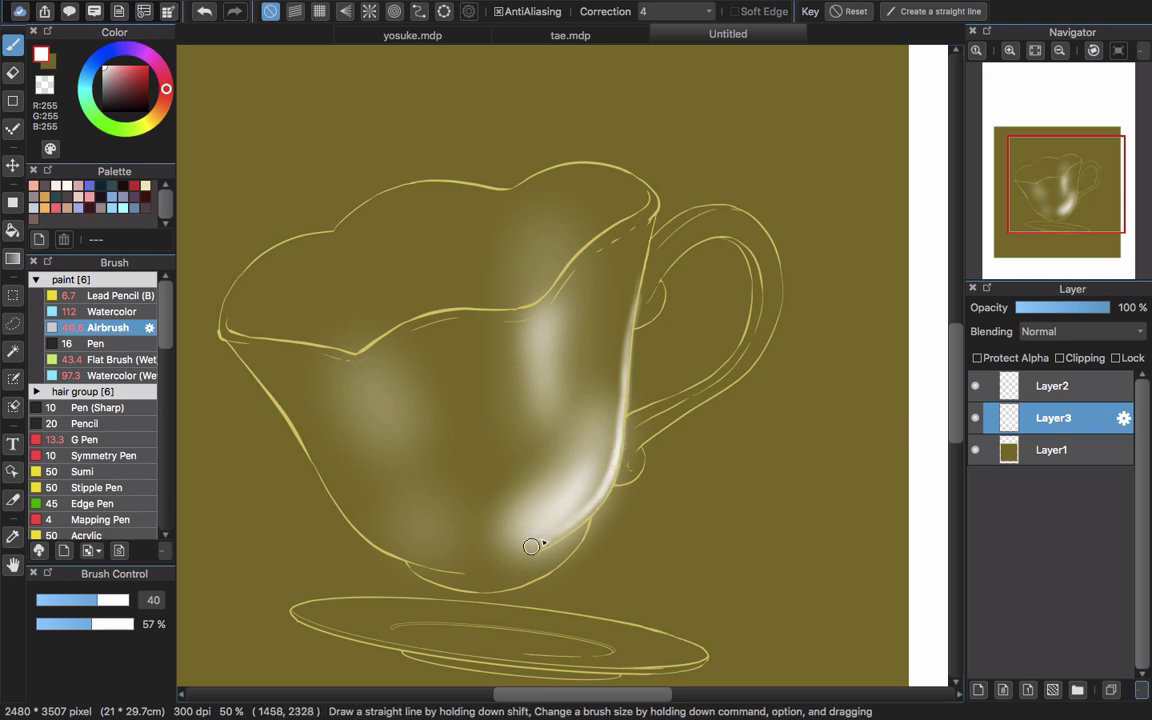
{"action": "left_click_drag", "start_coordinate": [504, 586], "coordinate": [570, 506]}
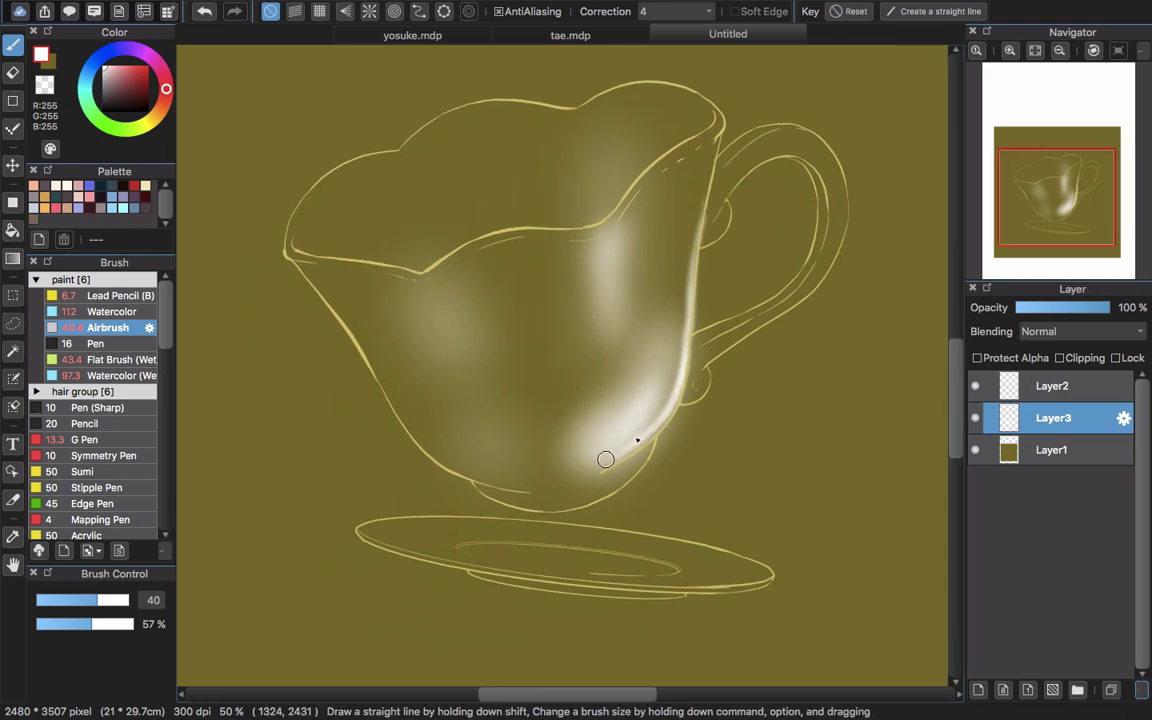
- Enlarge the Airbrush to 81 and paint a white highlight inside the upper start of the cup's handle
{"action": "scroll", "coordinate": [433, 528], "scroll_direction": "up", "scroll_amount": 5}
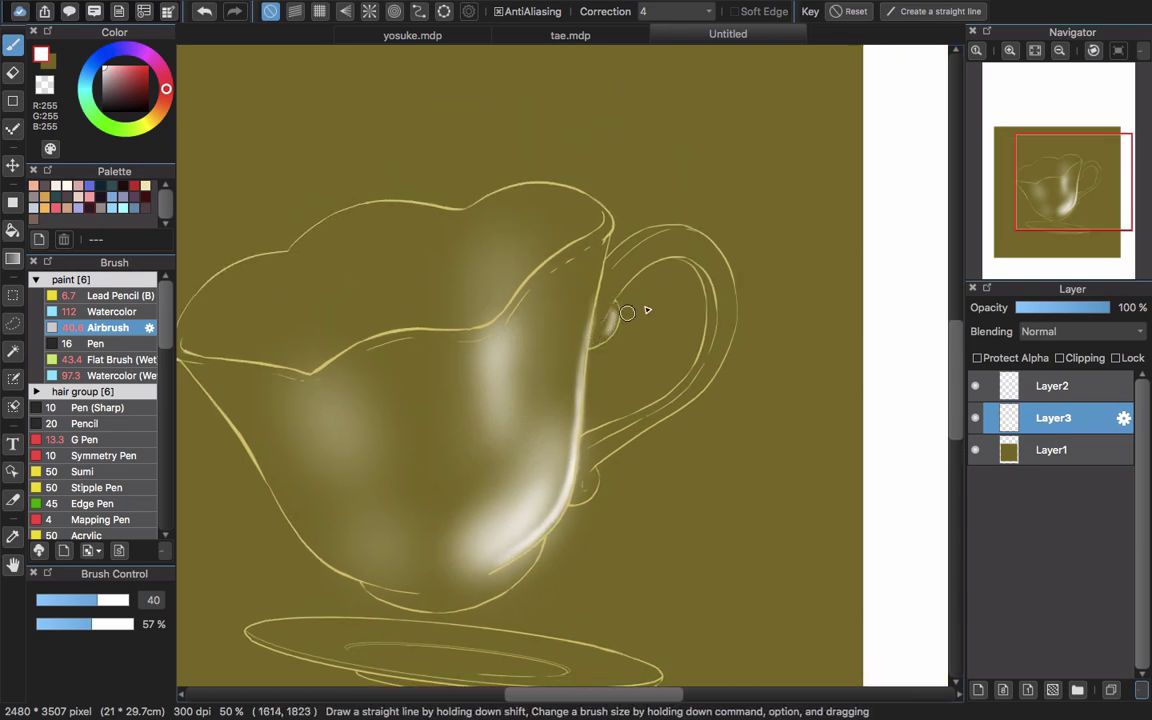
{"action": "key", "text": "]"}
{"action": "key", "text": "]"}
{"action": "key", "text": "]"}
{"action": "key", "text": "]"}
{"action": "key", "text": "]"}
{"action": "left_click_drag", "start_coordinate": [614, 288], "coordinate": [697, 253]}
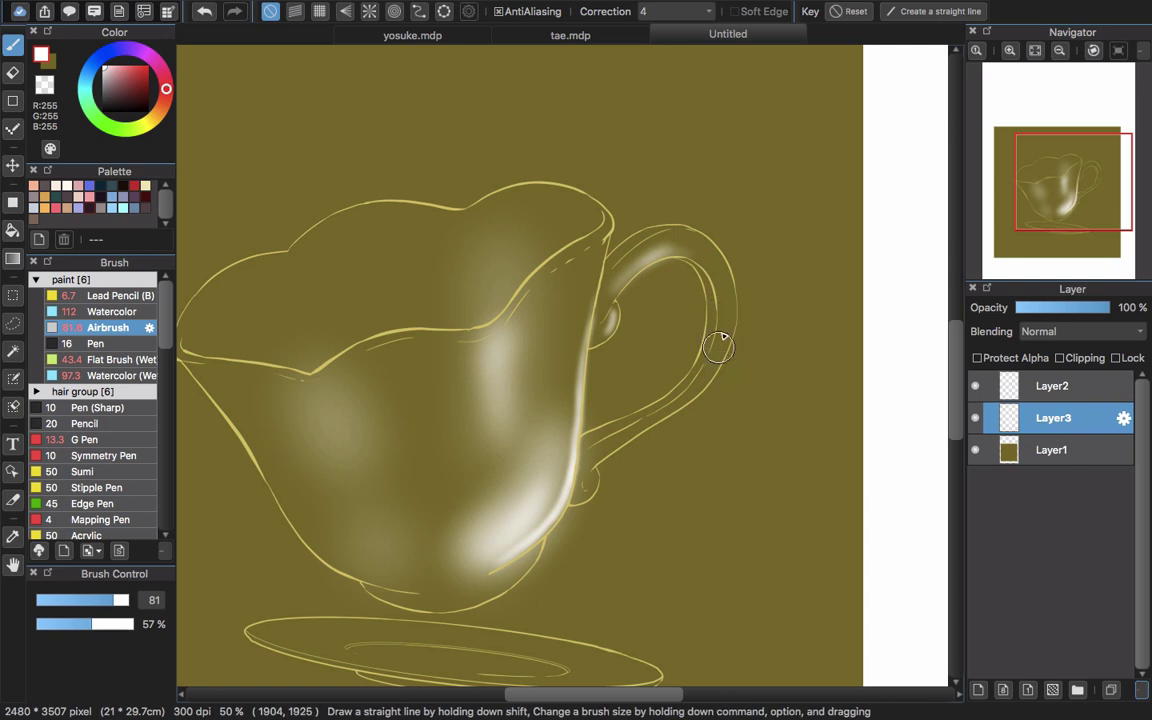
- Airbrush white highlights along the handle's lower arm and lower knob, and brighten its top curve at size 97
{"action": "left_click_drag", "start_coordinate": [720, 343], "coordinate": [638, 417]}
{"action": "key", "text": "super+z"}
{"action": "key", "text": "["}
{"action": "key", "text": "["}
{"action": "mouse_move", "coordinate": [725, 342]}
{"action": "left_mouse_down"}
{"action": "mouse_move", "coordinate": [685, 404]}
{"action": "mouse_move", "coordinate": [712, 352]}
{"action": "mouse_move", "coordinate": [581, 491]}
{"action": "mouse_move", "coordinate": [667, 418]}
{"action": "left_mouse_up"}
{"action": "left_click_drag", "start_coordinate": [697, 379], "coordinate": [652, 422]}
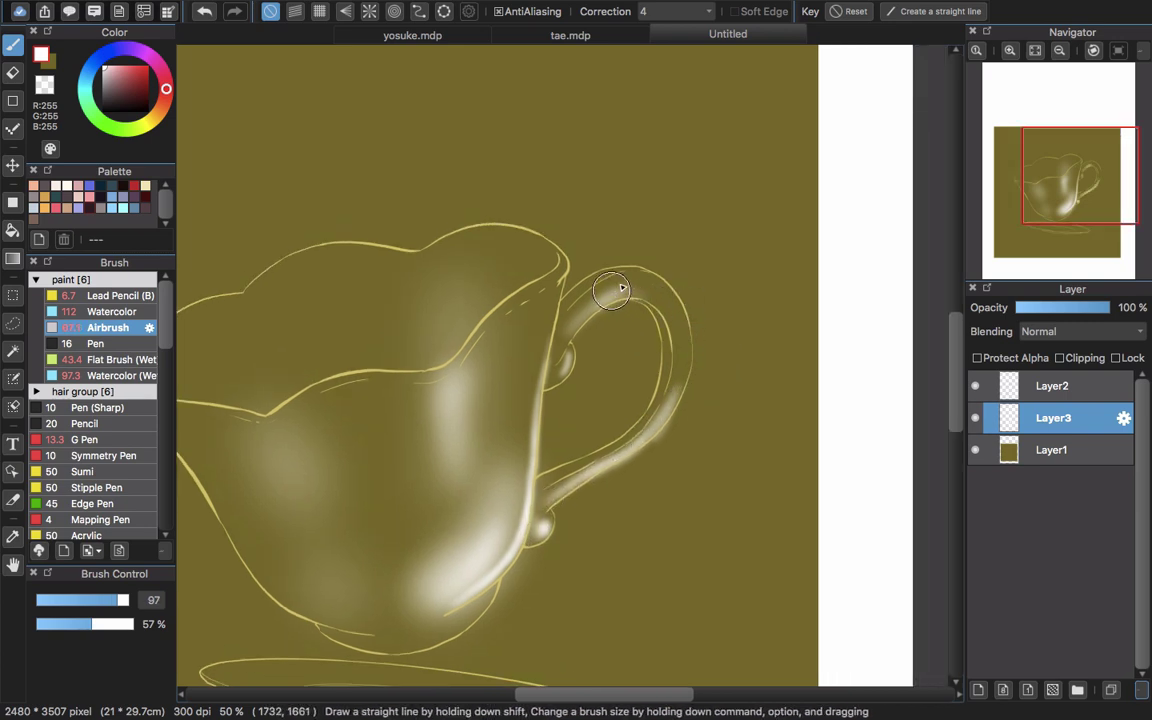
{"action": "mouse_move", "coordinate": [646, 354]}
{"action": "left_mouse_down"}
{"action": "mouse_move", "coordinate": [620, 329]}
{"action": "mouse_move", "coordinate": [599, 273]}
{"action": "mouse_move", "coordinate": [649, 322]}
{"action": "left_mouse_up"}
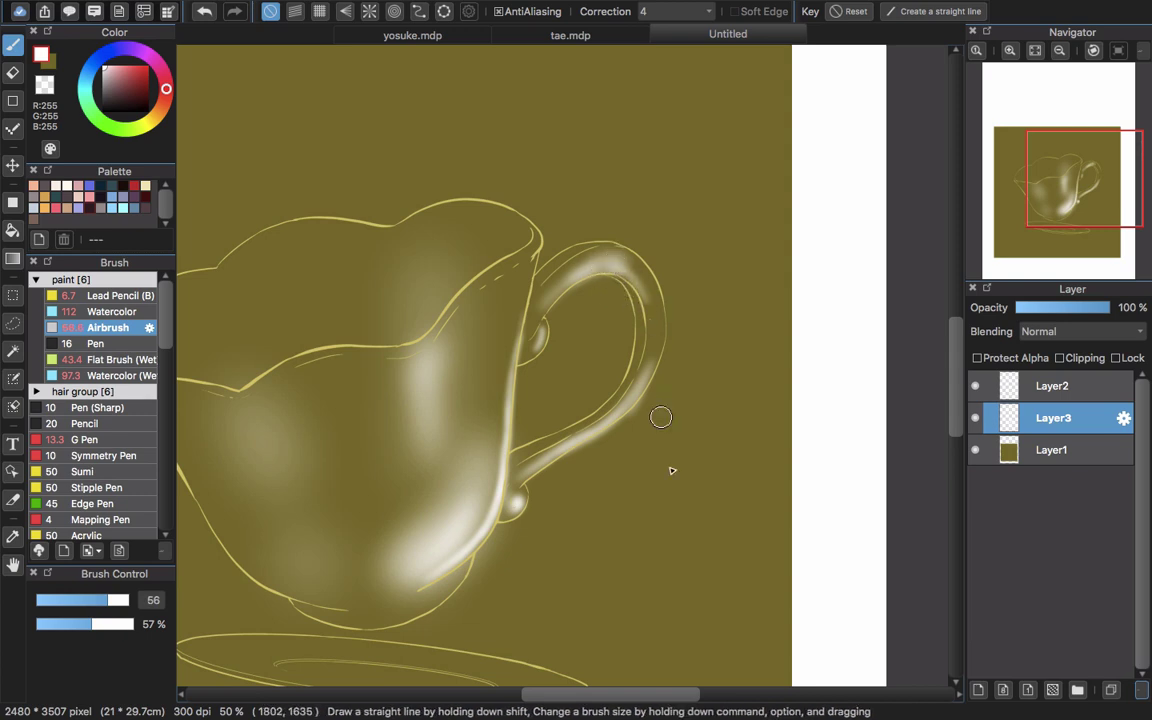
- Enlarge the Airbrush to 393 and paint a soft, faint white glow on the cup's inner back wall
{"action": "left_click_drag", "start_coordinate": [509, 480], "coordinate": [633, 478]}
{"action": "key", "text": "bracketright"}
{"action": "key", "text": "bracketright"}
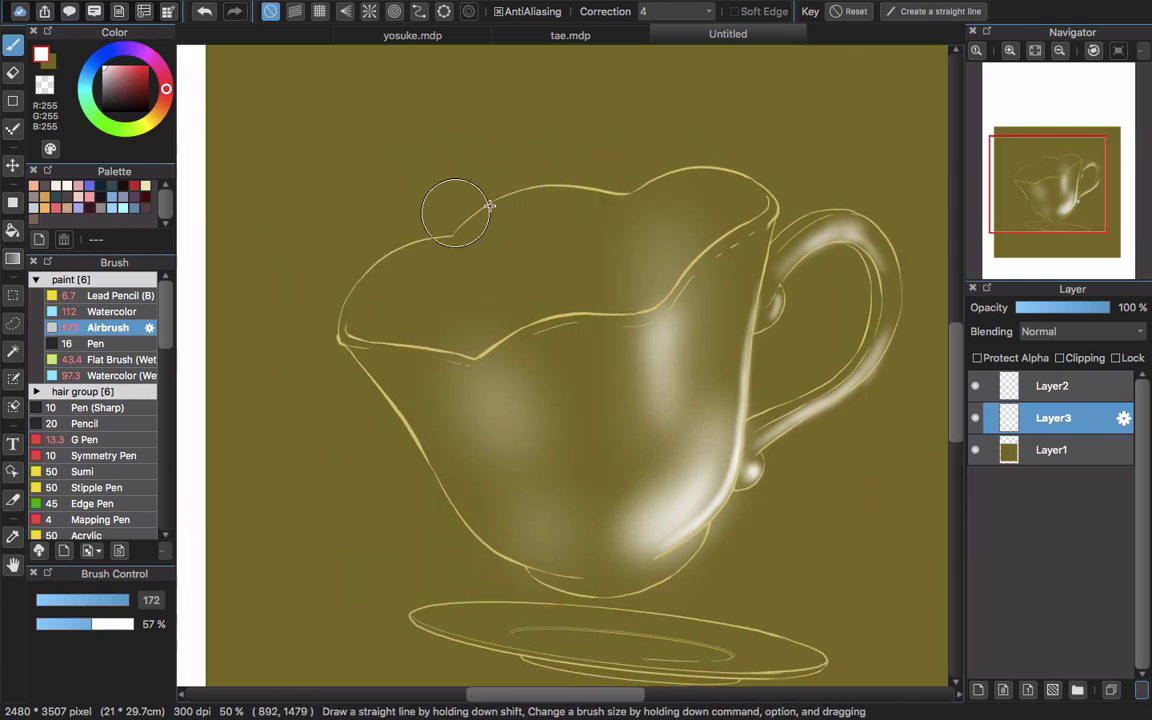
{"action": "left_click_drag", "start_coordinate": [490, 205], "coordinate": [566, 198]}
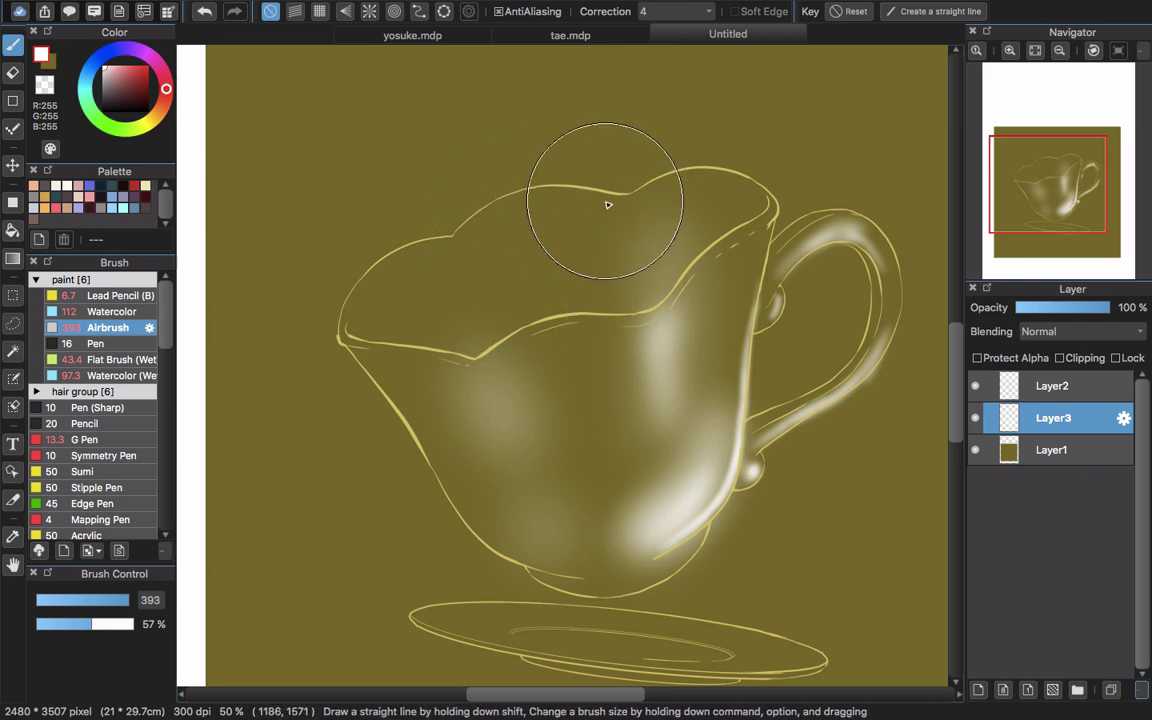
{"action": "left_click_drag", "start_coordinate": [590, 238], "coordinate": [550, 288]}
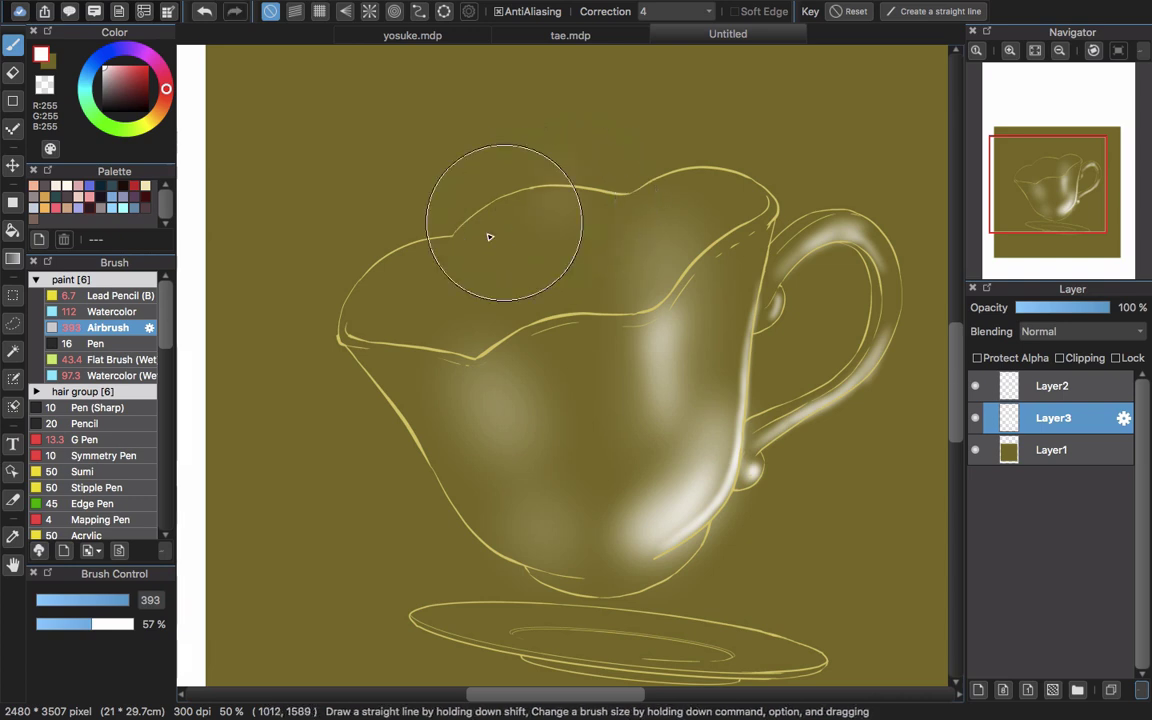
{"action": "mouse_move", "coordinate": [478, 192]}
{"action": "left_mouse_down"}
{"action": "mouse_move", "coordinate": [522, 252]}
{"action": "mouse_move", "coordinate": [688, 373]}
{"action": "mouse_move", "coordinate": [603, 286]}
{"action": "left_mouse_up"}
{"action": "mouse_move", "coordinate": [653, 221]}
{"action": "left_mouse_down"}
{"action": "mouse_move", "coordinate": [488, 264]}
{"action": "mouse_move", "coordinate": [525, 256]}
{"action": "left_mouse_up"}
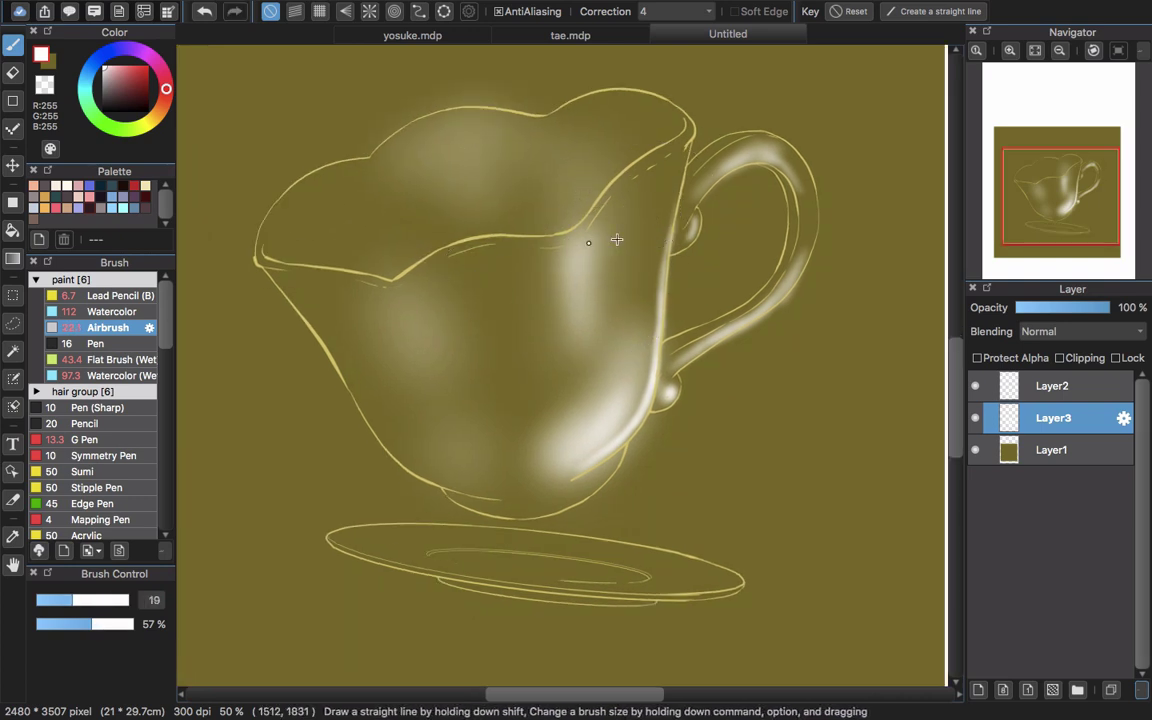
- Airbrush thin white highlights just under the cup's front rim and at its corners, using sizes from 19 to 40
{"action": "left_click_drag", "start_coordinate": [616, 240], "coordinate": [566, 245]}
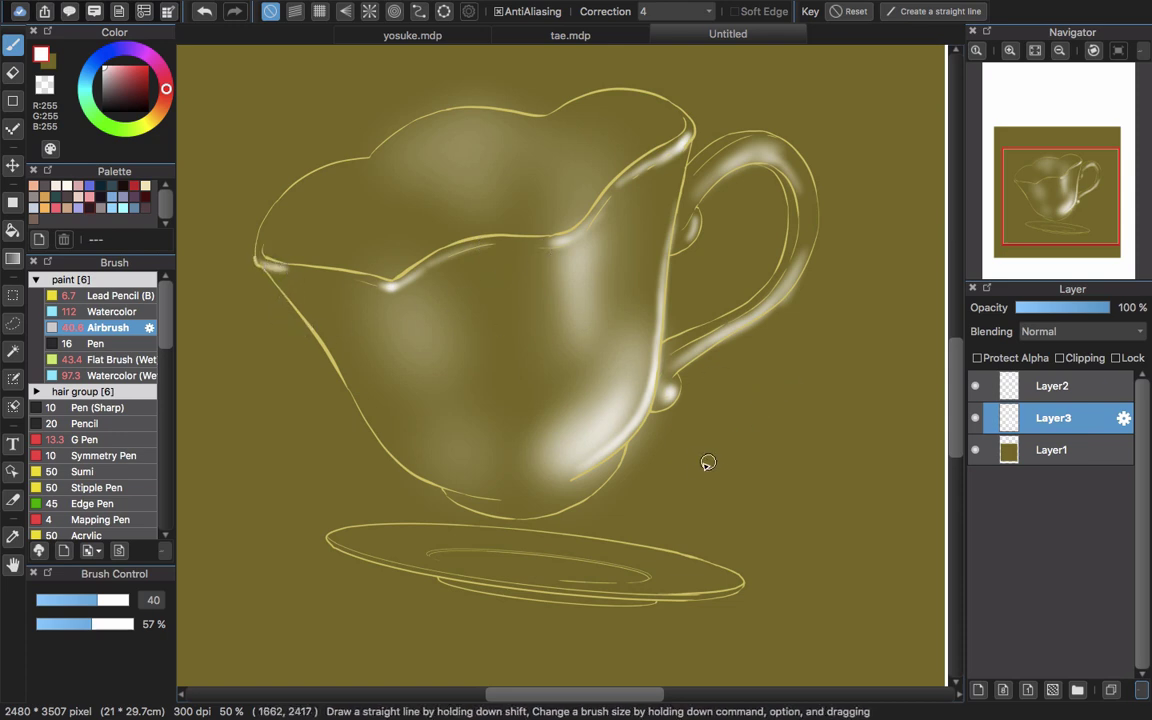
{"action": "scroll", "coordinate": [708, 463], "scroll_direction": "down", "scroll_amount": 1}
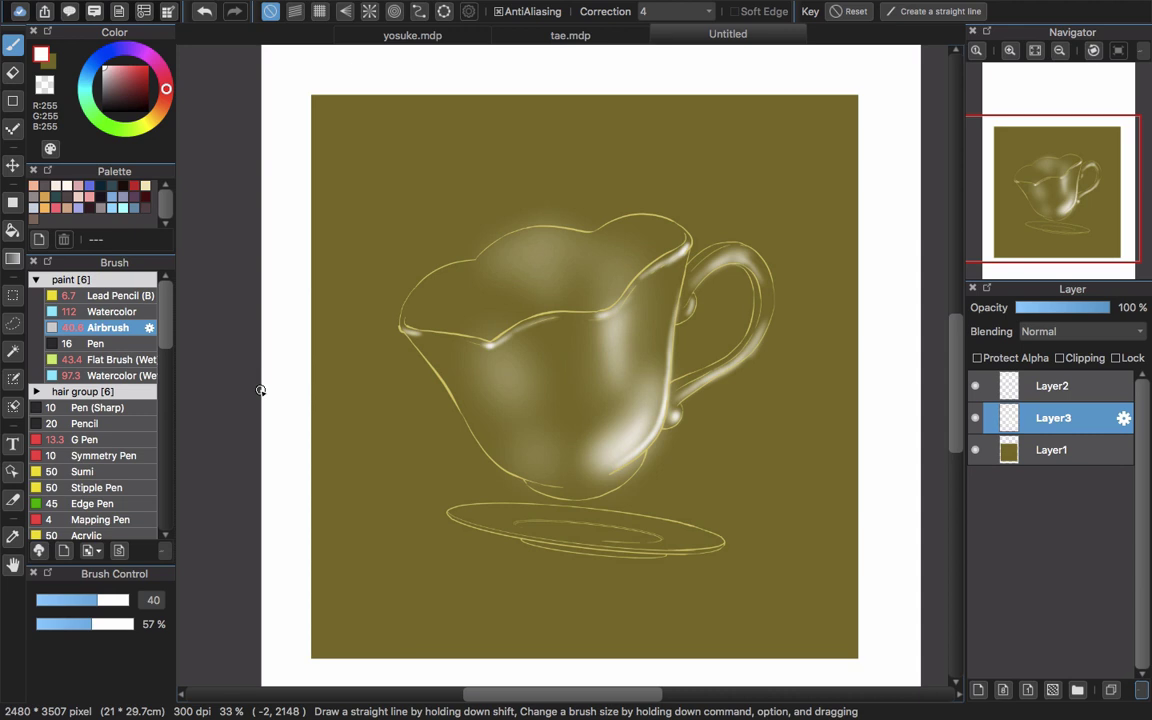
- Switch the Airbrush to the transparent colour and set its size to 242 for erasing
{"action": "left_click", "coordinate": [45, 88]}
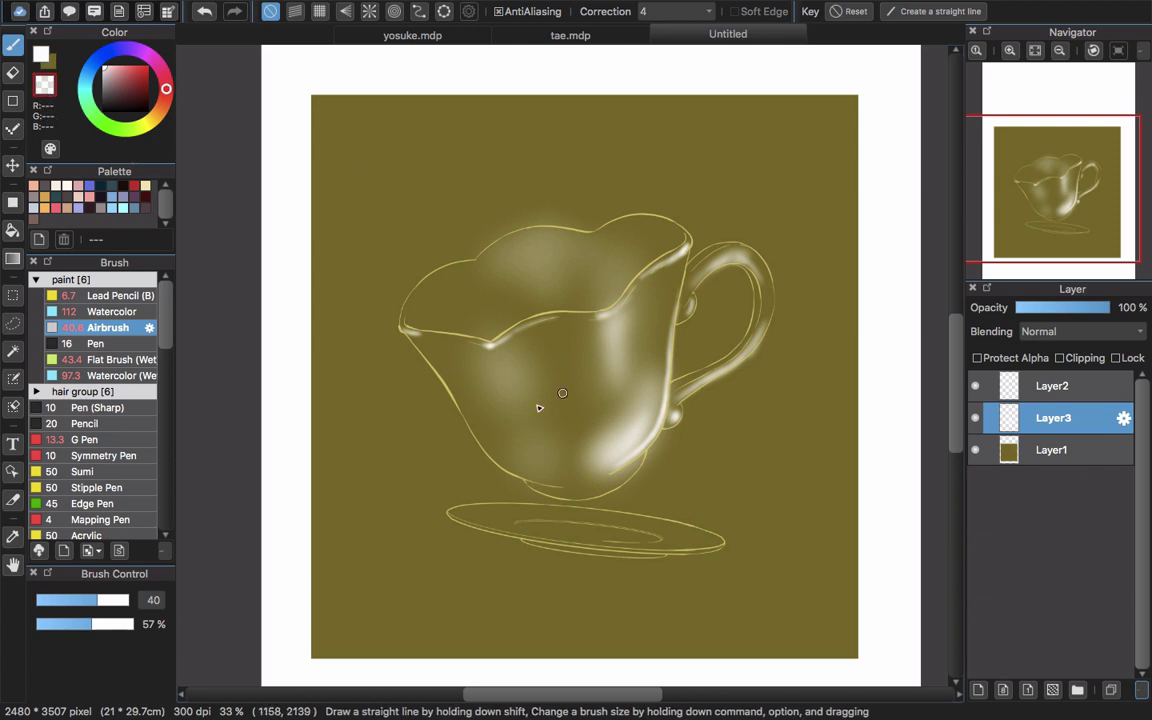
{"action": "mouse_move", "coordinate": [386, 400]}
{"action": "left_mouse_down"}
{"action": "mouse_move", "coordinate": [400, 355]}
{"action": "mouse_move", "coordinate": [430, 345]}
{"action": "mouse_move", "coordinate": [415, 395]}
{"action": "mouse_move", "coordinate": [437, 377]}
{"action": "left_mouse_up"}
{"action": "key", "text": "["}
{"action": "key", "text": "["}
{"action": "key", "text": "["}
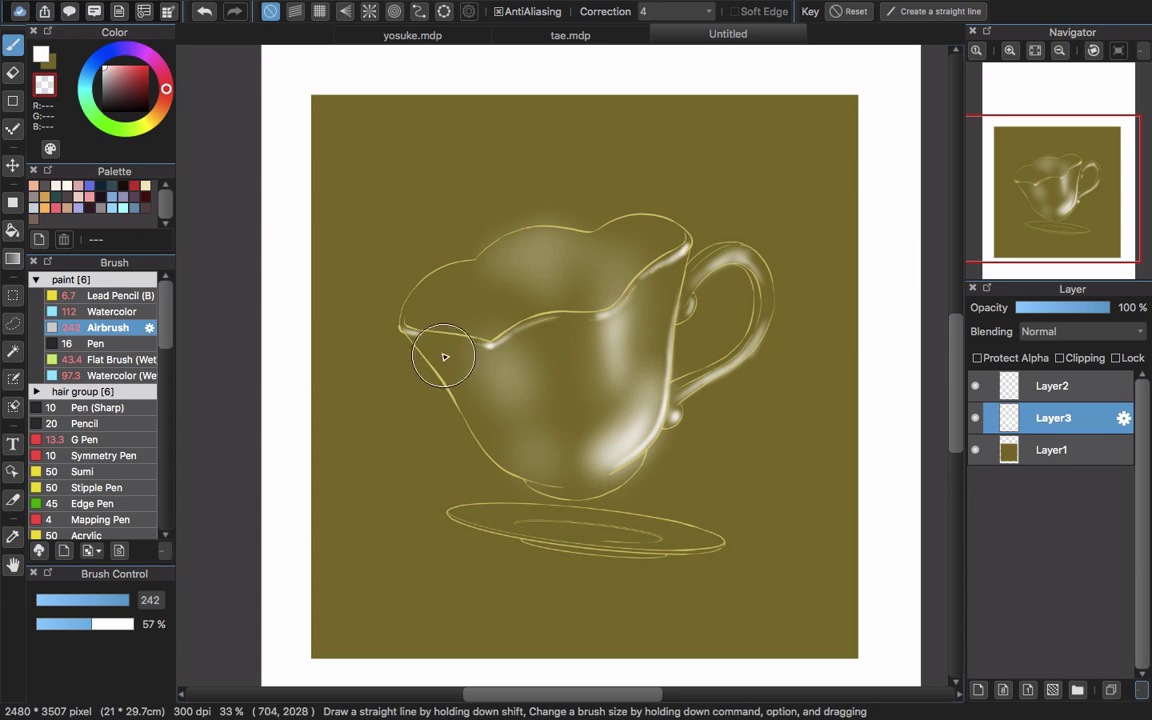
- Try to erase the outer edge of the highlight on the cup's left side with the transparent Airbrush at size 242
{"action": "left_click_drag", "start_coordinate": [452, 357], "coordinate": [543, 653]}
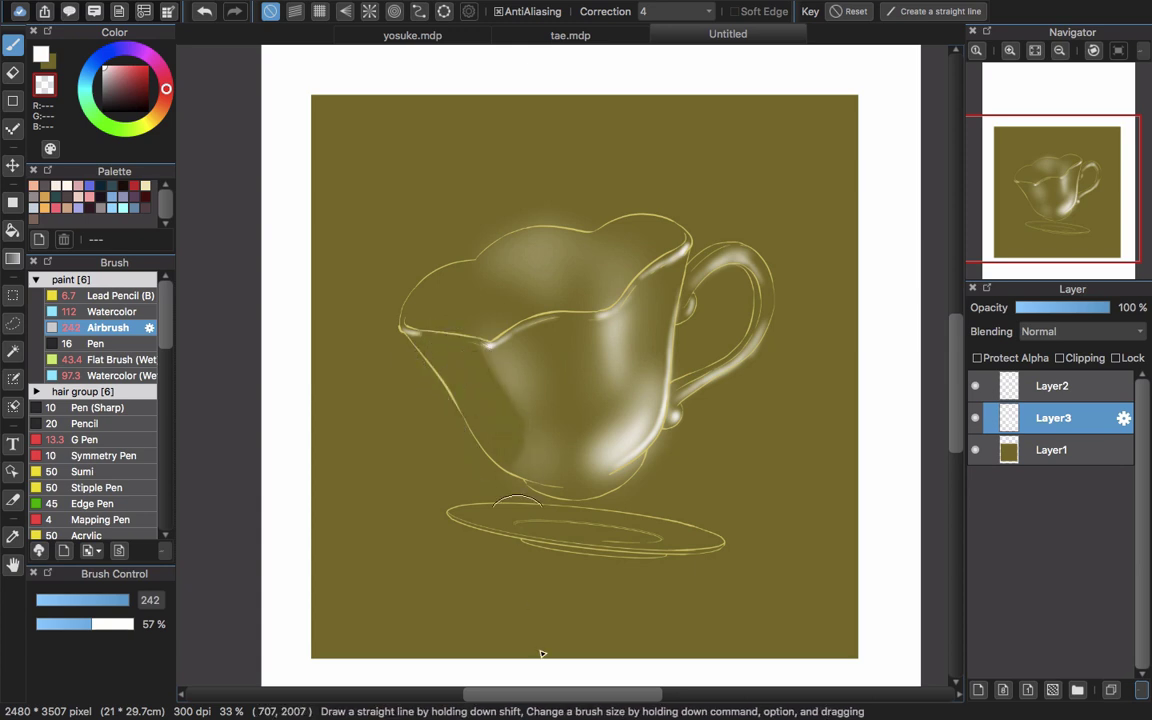
{"action": "key", "text": "super+z"}
{"action": "mouse_move", "coordinate": [456, 370]}
{"action": "left_mouse_down"}
{"action": "mouse_move", "coordinate": [531, 546]}
{"action": "mouse_move", "coordinate": [519, 477]}
{"action": "left_mouse_up"}
{"action": "mouse_move", "coordinate": [484, 413]}
{"action": "left_mouse_down"}
{"action": "mouse_move", "coordinate": [568, 513]}
{"action": "mouse_move", "coordinate": [488, 409]}
{"action": "mouse_move", "coordinate": [600, 516]}
{"action": "left_mouse_up"}
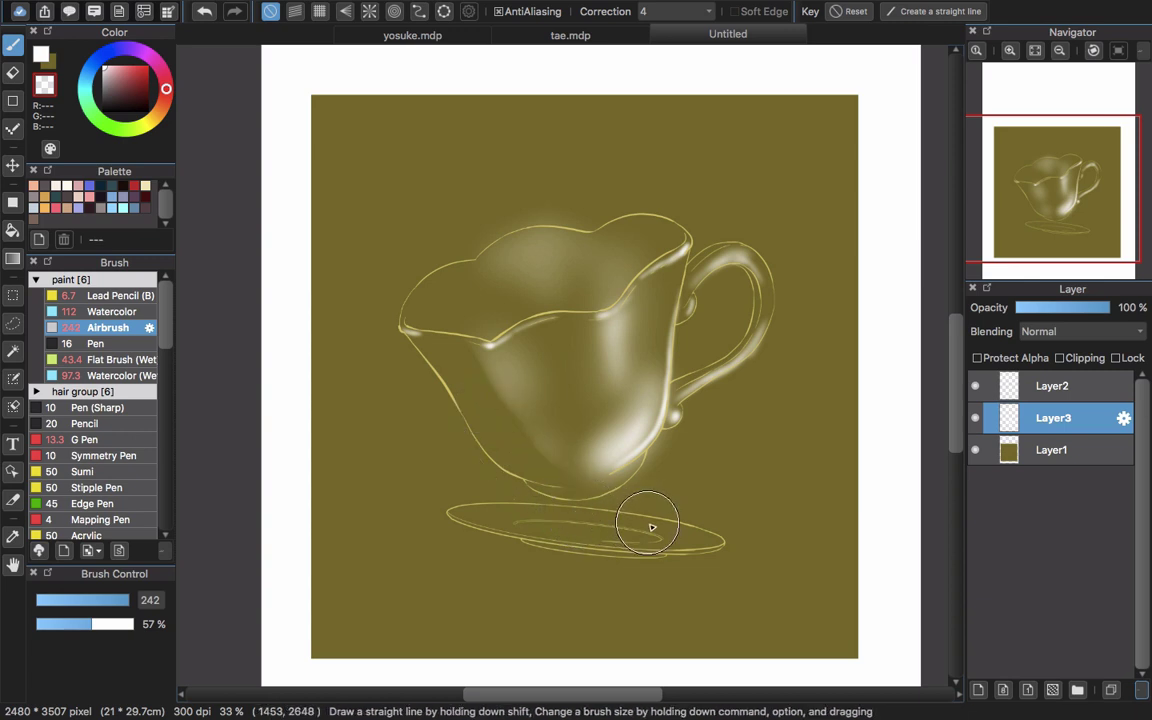
{"action": "key", "text": "super+z"}
{"action": "key", "text": "super+z"}
{"action": "key", "text": "super+z"}
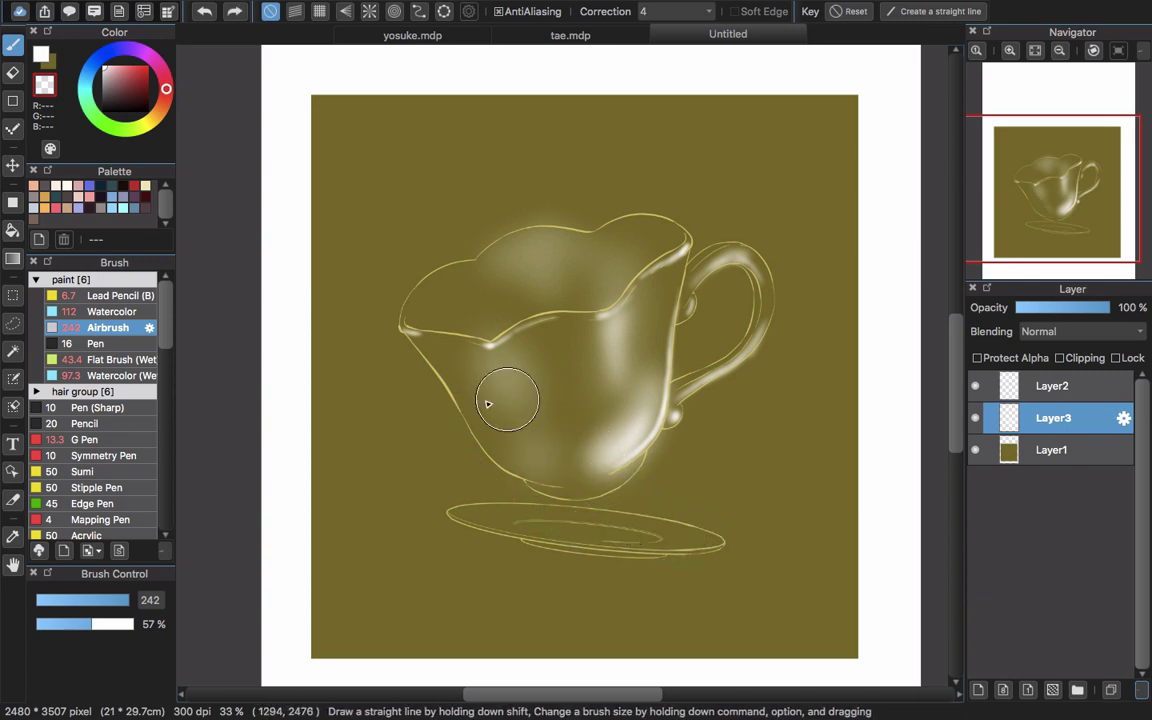
- Reduce the transparent Airbrush to 167 and erase a crisp outer edge along the left highlight down to the base
{"action": "key", "text": "["}
{"action": "key", "text": "["}
{"action": "mouse_move", "coordinate": [450, 354]}
{"action": "left_mouse_down"}
{"action": "mouse_move", "coordinate": [472, 377]}
{"action": "mouse_move", "coordinate": [454, 359]}
{"action": "mouse_move", "coordinate": [509, 470]}
{"action": "left_mouse_up"}
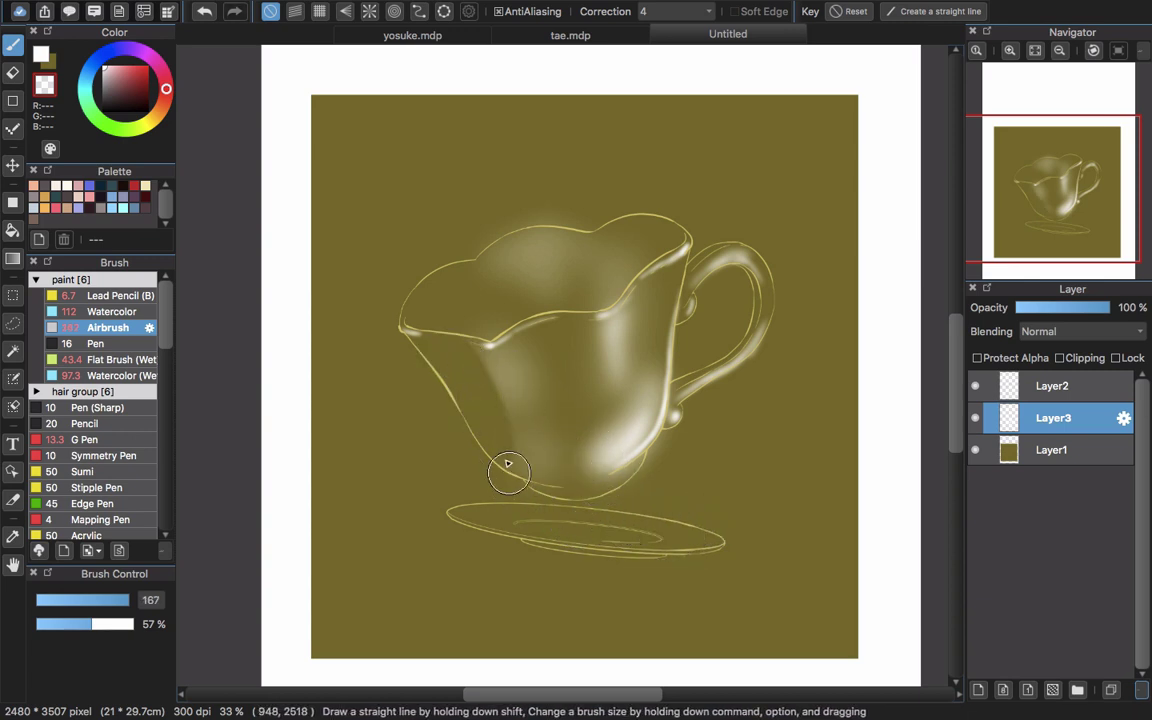
{"action": "mouse_move", "coordinate": [485, 408]}
{"action": "left_mouse_down"}
{"action": "mouse_move", "coordinate": [528, 484]}
{"action": "mouse_move", "coordinate": [559, 500]}
{"action": "left_mouse_up"}
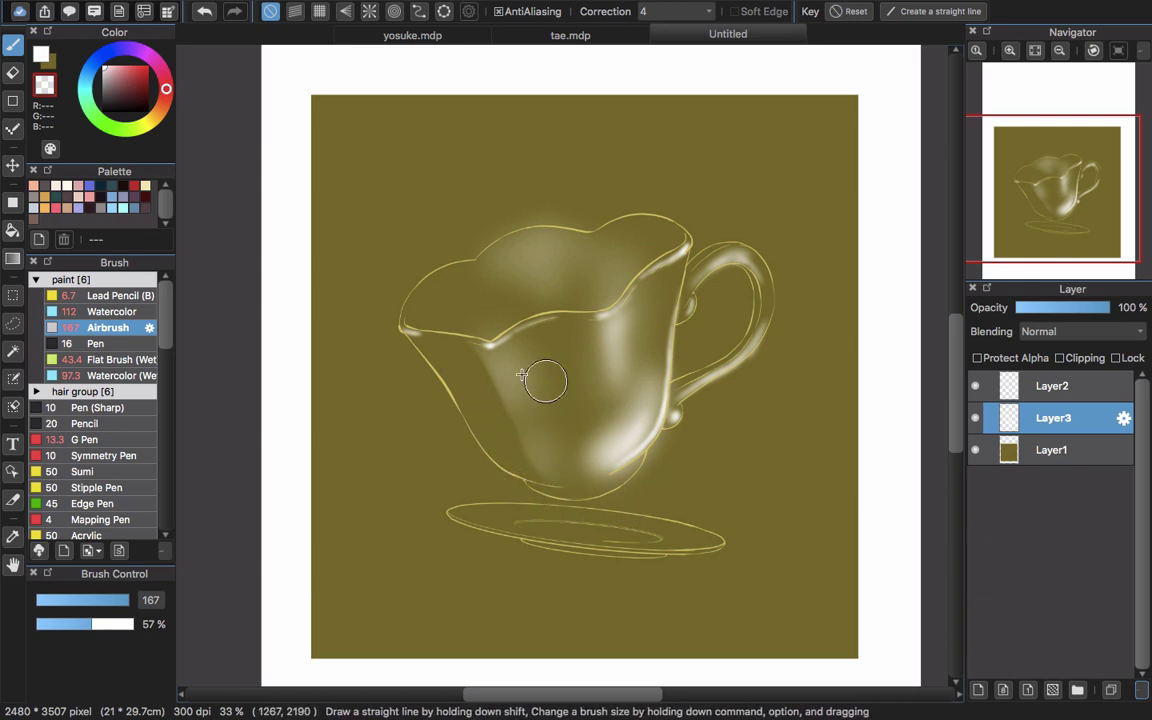
- Carve the inner side of the left highlight into a tapered wedge with the transparent Airbrush, using sizes 399 and 295
{"action": "left_click_drag", "start_coordinate": [526, 371], "coordinate": [600, 369]}
{"action": "left_click_drag", "start_coordinate": [566, 352], "coordinate": [583, 440]}
{"action": "key", "text": "super+z"}
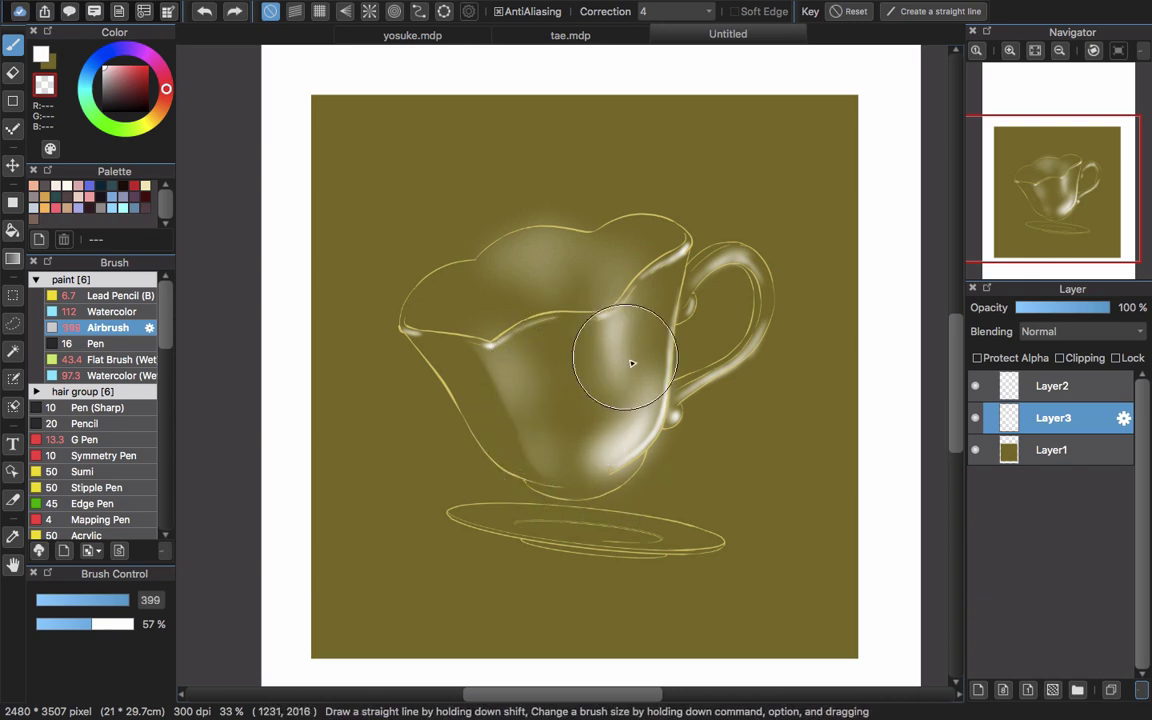
{"action": "left_click_drag", "start_coordinate": [586, 343], "coordinate": [584, 414]}
{"action": "mouse_move", "coordinate": [573, 368]}
{"action": "left_mouse_down"}
{"action": "mouse_move", "coordinate": [576, 424]}
{"action": "mouse_move", "coordinate": [545, 528]}
{"action": "left_mouse_up"}
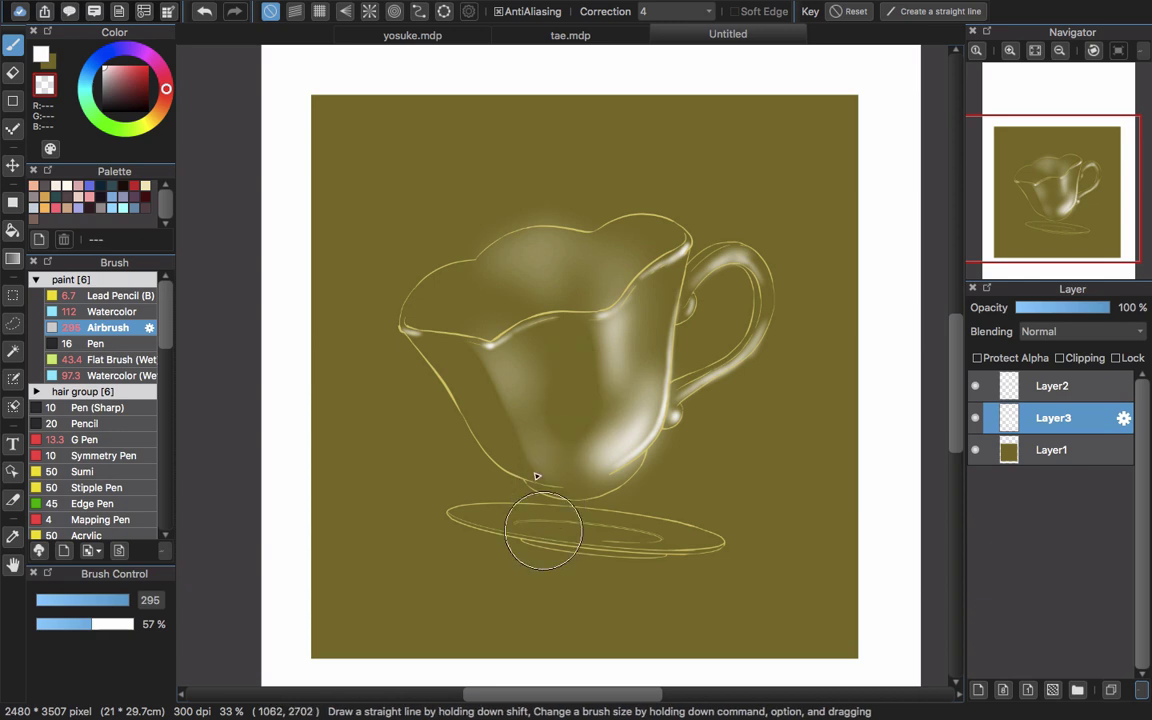
{"action": "left_click_drag", "start_coordinate": [553, 346], "coordinate": [535, 434]}
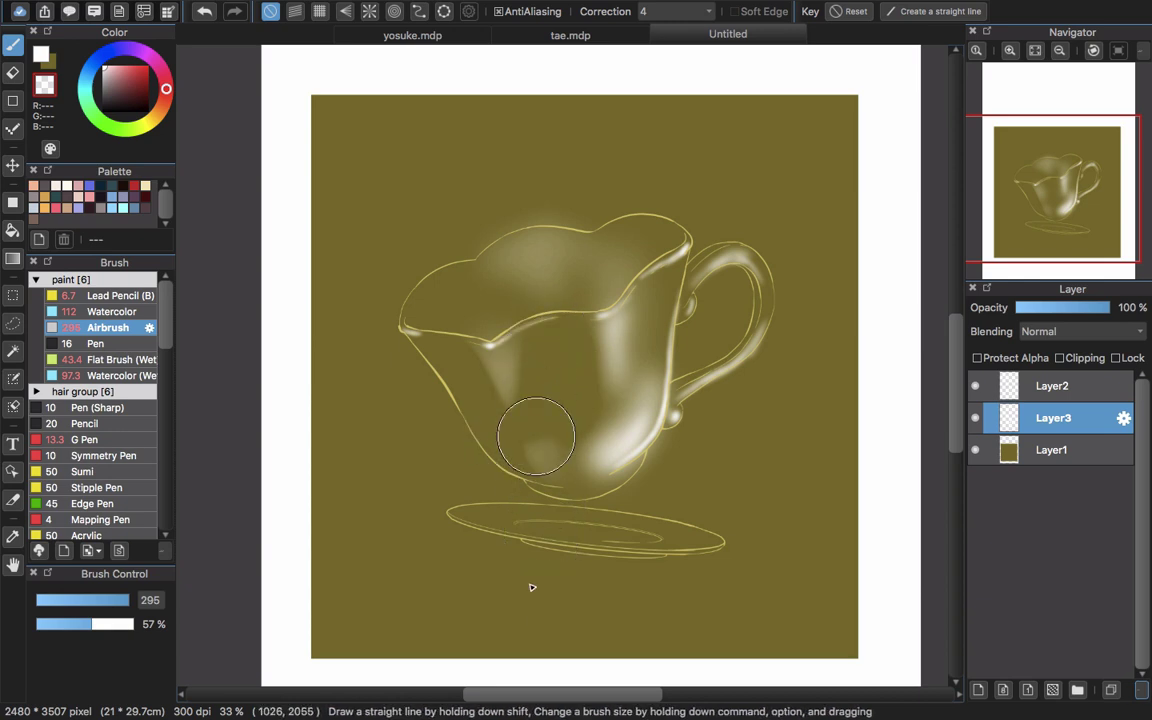
- Reduce the transparent Airbrush to 21 and erase the white haze along the cup's bottom above the foot
{"action": "key", "text": "space"}
{"action": "mouse_move", "coordinate": [600, 496]}
{"action": "left_mouse_down"}
{"action": "mouse_move", "coordinate": [548, 404]}
{"action": "mouse_move", "coordinate": [497, 394]}
{"action": "left_mouse_up"}
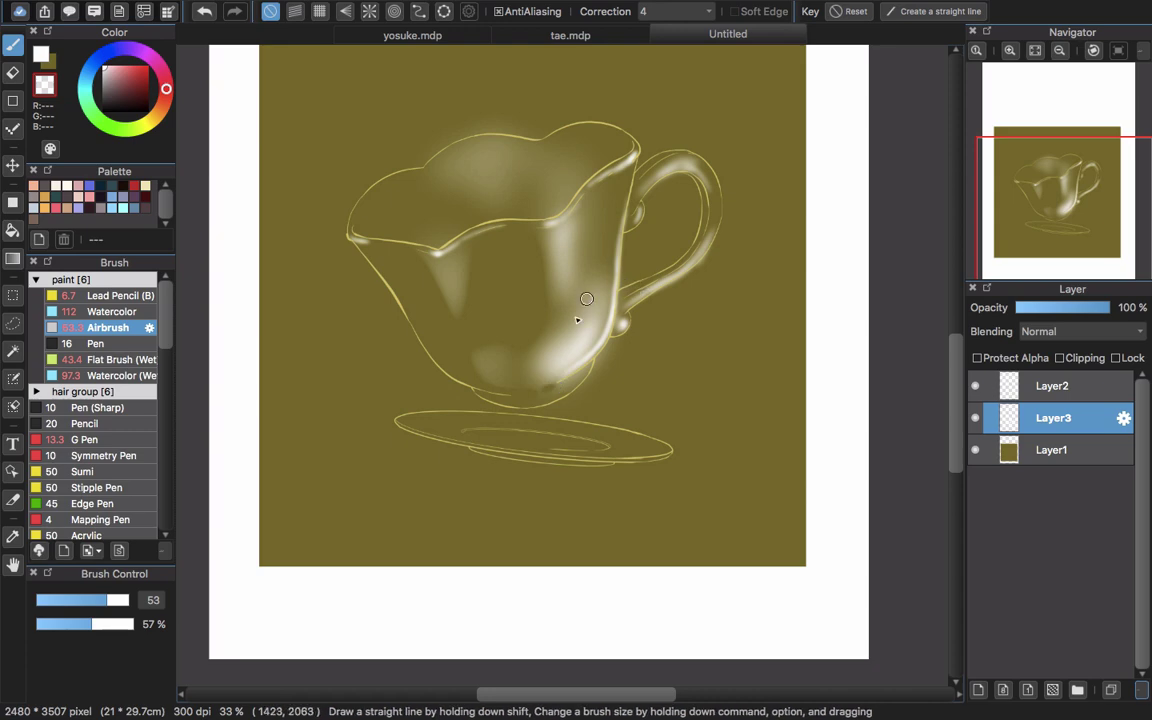
{"action": "scroll", "coordinate": [545, 378], "scroll_direction": "up", "scroll_amount": 2}
{"action": "key", "text": "super+z"}
{"action": "left_click_drag", "start_coordinate": [584, 384], "coordinate": [512, 410]}
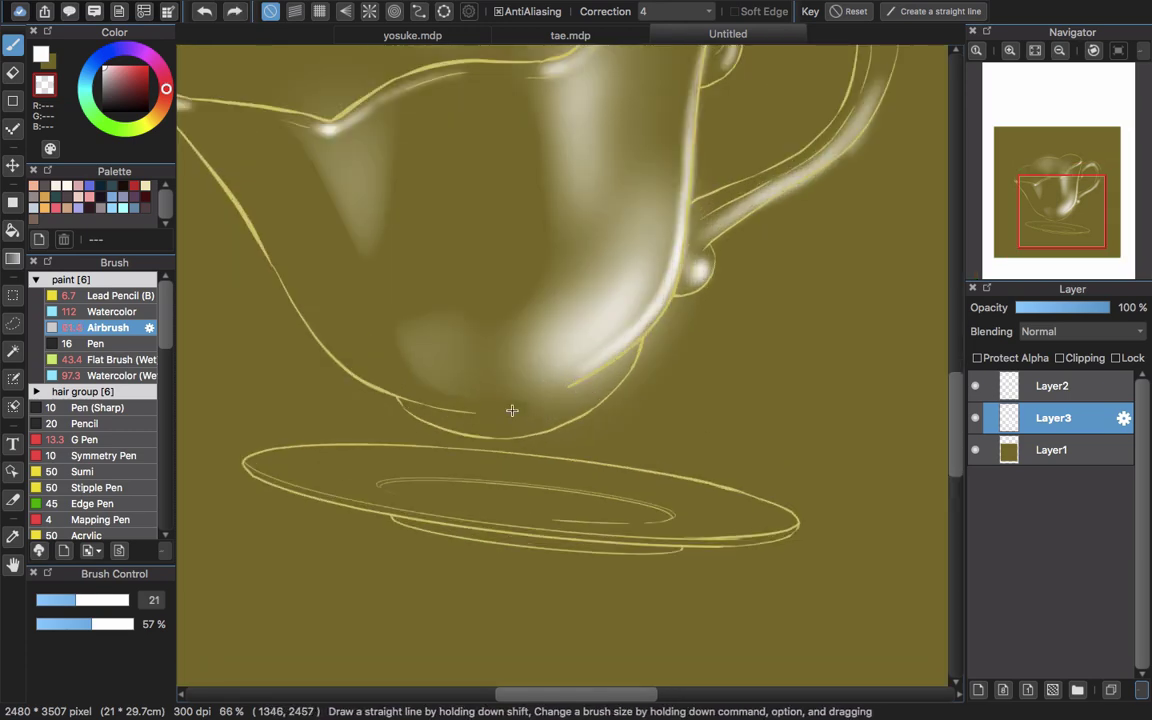
- Trim the white highlights along the cup's front rim with the transparent Airbrush at size 21
{"action": "scroll", "coordinate": [677, 256], "scroll_direction": "up", "scroll_amount": 5}
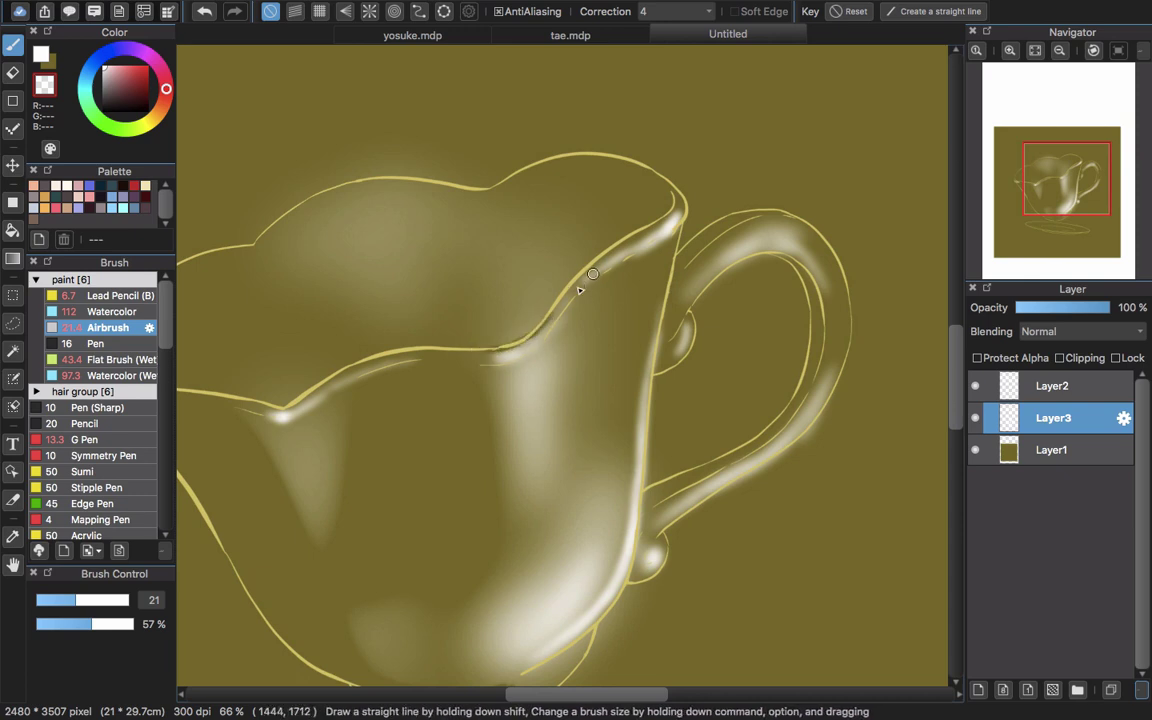
{"action": "key", "text": "super+z"}
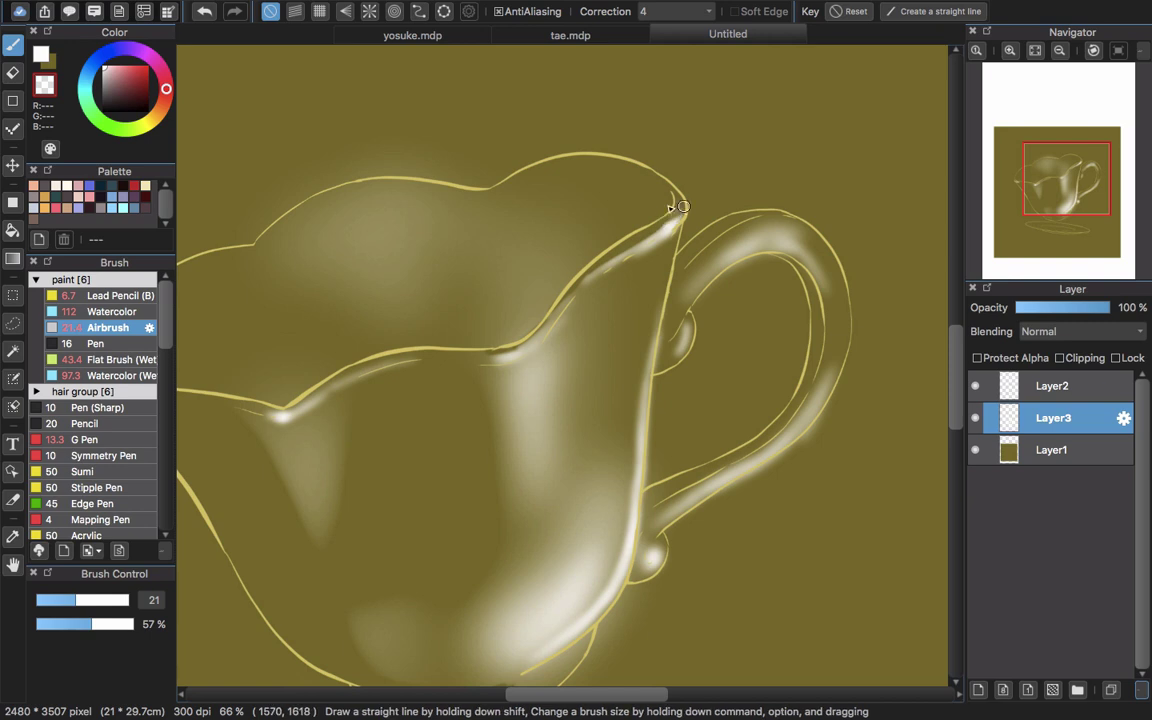
{"action": "left_click_drag", "start_coordinate": [458, 379], "coordinate": [594, 337]}
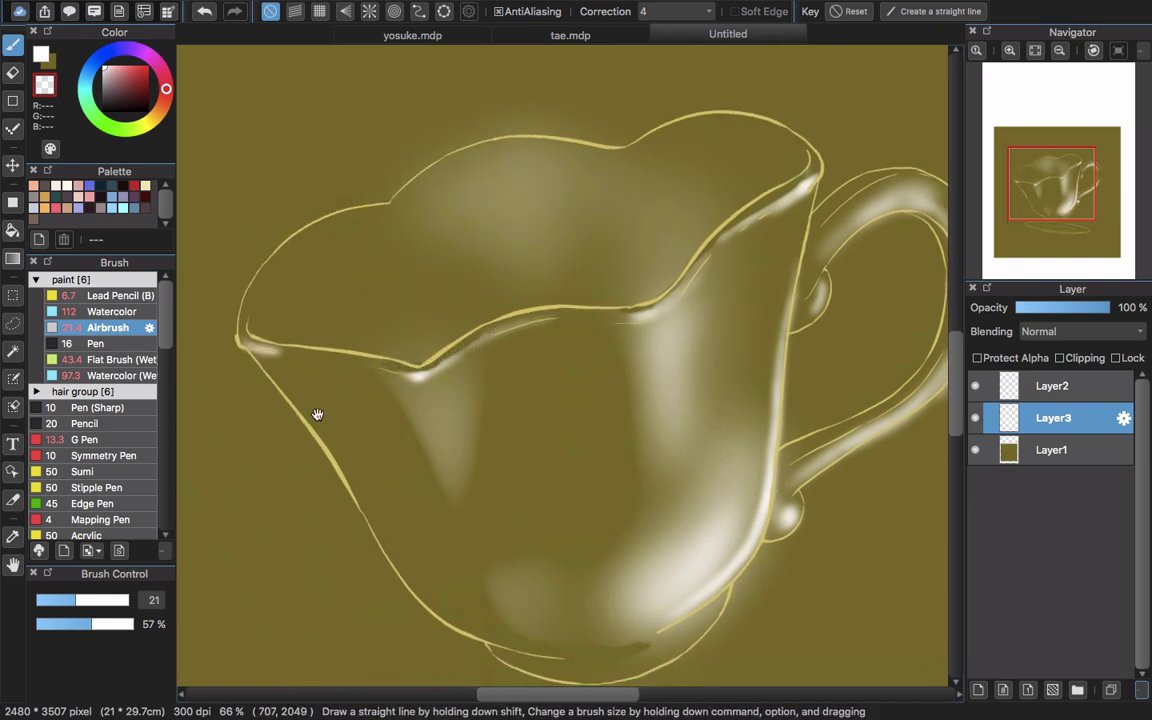
{"action": "scroll", "coordinate": [317, 414], "scroll_direction": "left", "scroll_amount": 4}
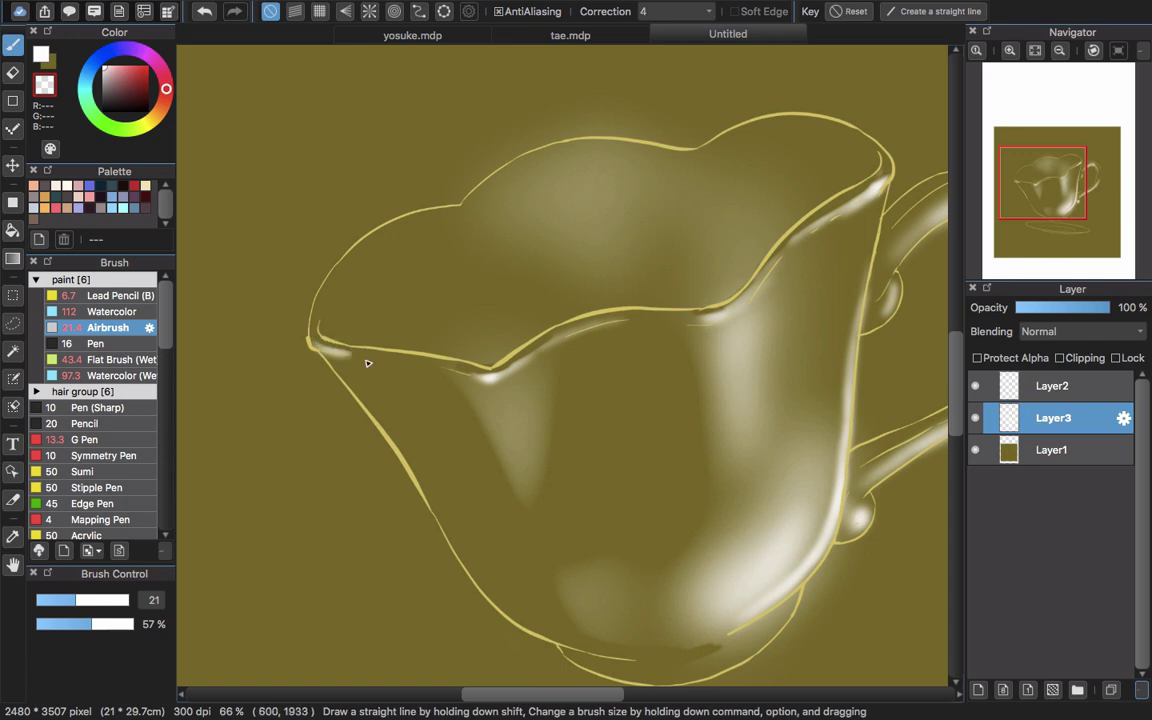
- Erase the white haze between the vertical highlight and the cup's right edge with the transparent Airbrush at size 211
{"action": "left_click_drag", "start_coordinate": [784, 414], "coordinate": [496, 366]}
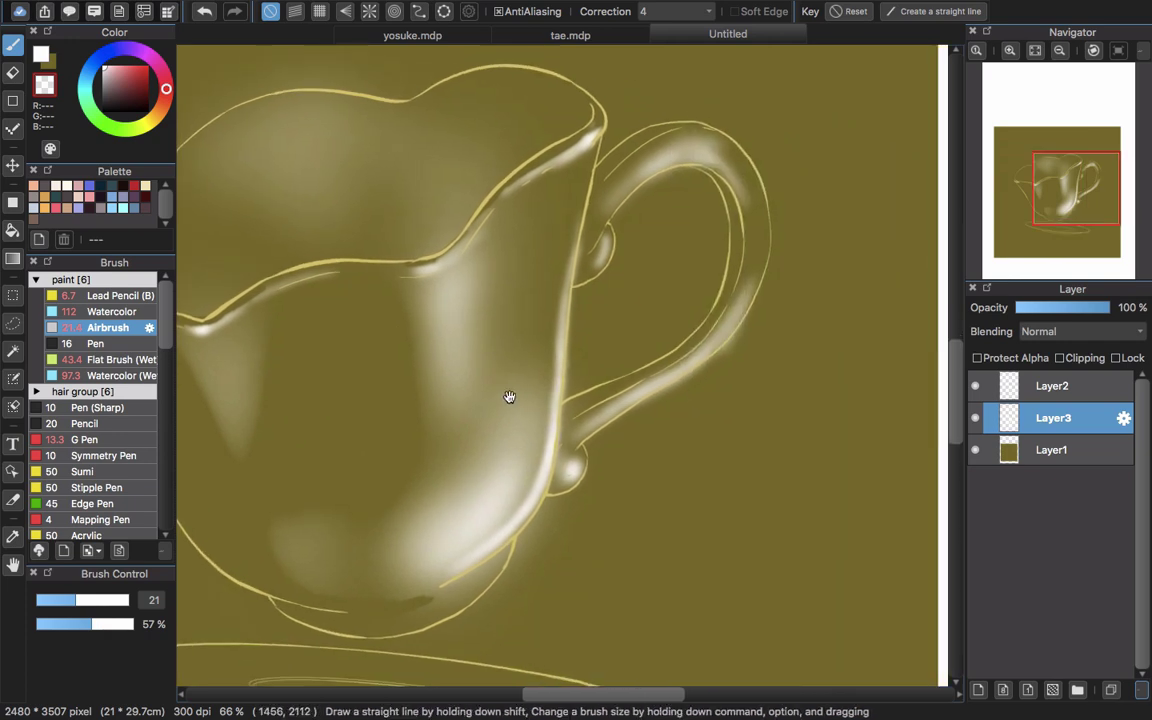
{"action": "mouse_move", "coordinate": [404, 374]}
{"action": "left_mouse_down"}
{"action": "mouse_move", "coordinate": [476, 329]}
{"action": "mouse_move", "coordinate": [499, 400]}
{"action": "left_mouse_up"}
{"action": "left_click", "coordinate": [510, 396]}
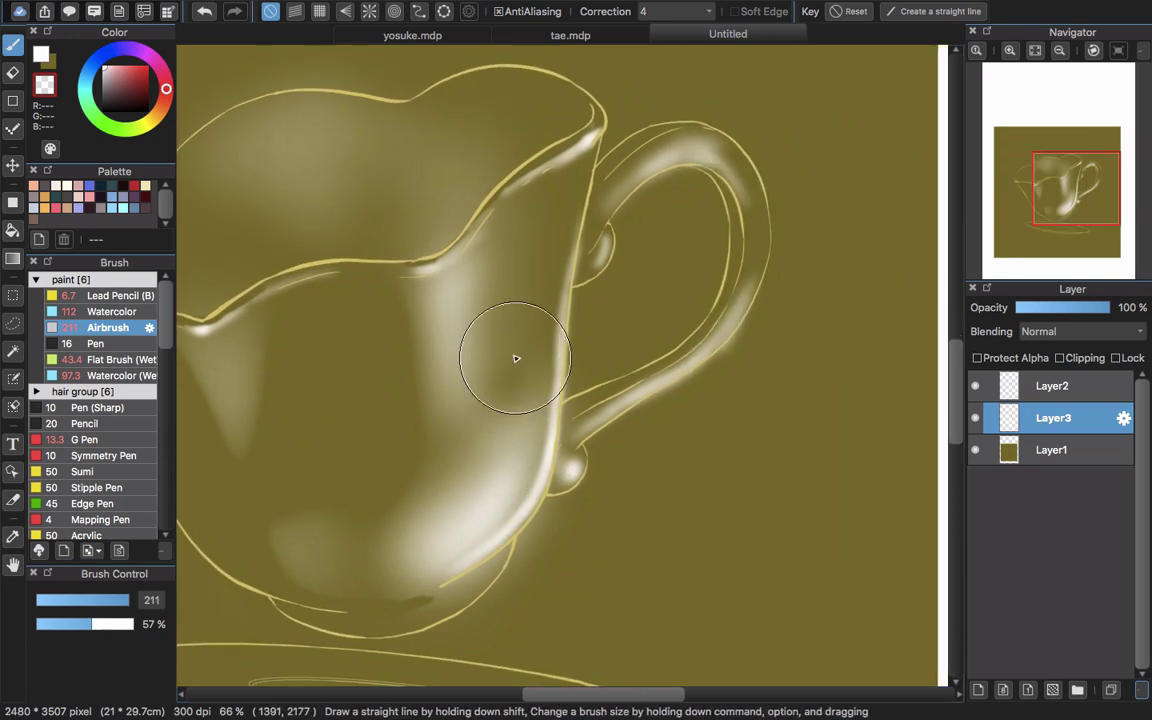
{"action": "key", "text": "super+z"}
{"action": "mouse_move", "coordinate": [483, 301]}
{"action": "left_mouse_down"}
{"action": "mouse_move", "coordinate": [528, 289]}
{"action": "mouse_move", "coordinate": [541, 260]}
{"action": "mouse_move", "coordinate": [492, 422]}
{"action": "mouse_move", "coordinate": [524, 352]}
{"action": "left_mouse_up"}
{"action": "mouse_move", "coordinate": [657, 388]}
{"action": "left_mouse_down"}
{"action": "mouse_move", "coordinate": [602, 404]}
{"action": "mouse_move", "coordinate": [611, 376]}
{"action": "left_mouse_up"}
{"action": "mouse_move", "coordinate": [687, 314]}
{"action": "left_mouse_down"}
{"action": "mouse_move", "coordinate": [575, 324]}
{"action": "mouse_move", "coordinate": [586, 301]}
{"action": "left_mouse_up"}
{"action": "key", "text": "super+z"}
{"action": "key", "text": "super+z"}
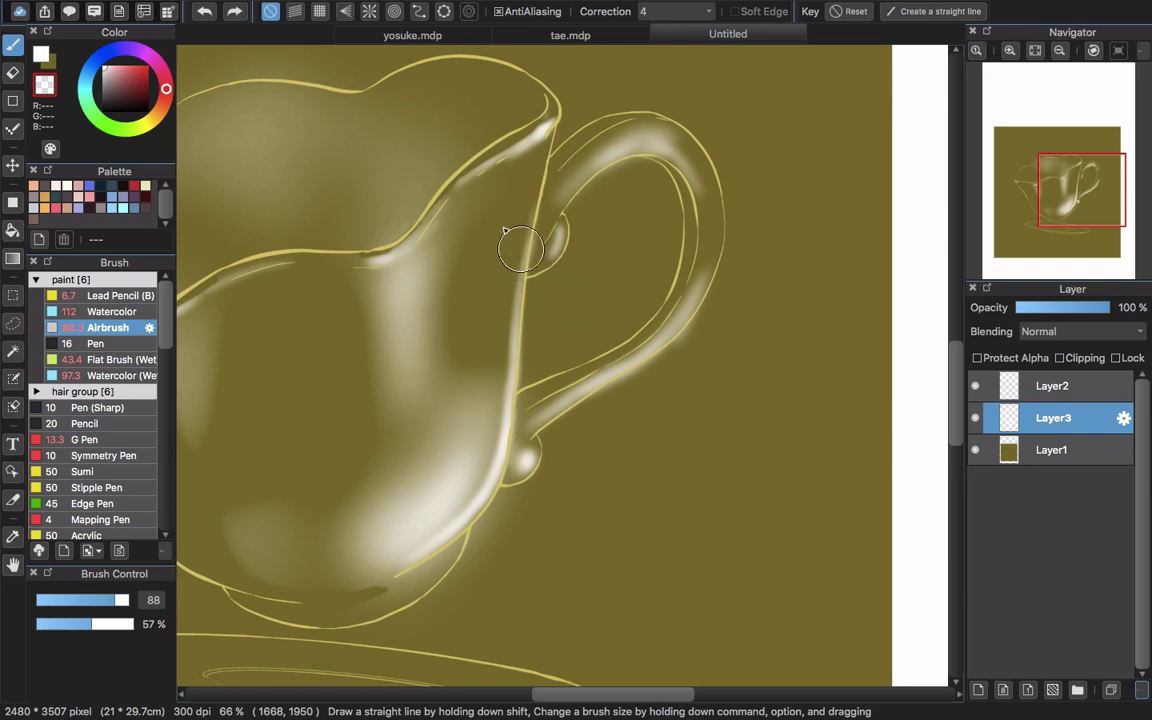
- Enlarge the transparent Airbrush to 726 and soften the upper part of the bright highlight on the cup's lower right curve
{"action": "mouse_move", "coordinate": [397, 497]}
{"action": "left_mouse_down"}
{"action": "mouse_move", "coordinate": [388, 488]}
{"action": "mouse_move", "coordinate": [380, 506]}
{"action": "mouse_move", "coordinate": [380, 488]}
{"action": "mouse_move", "coordinate": [362, 492]}
{"action": "mouse_move", "coordinate": [483, 391]}
{"action": "mouse_move", "coordinate": [391, 524]}
{"action": "mouse_move", "coordinate": [379, 513]}
{"action": "mouse_move", "coordinate": [590, 387]}
{"action": "mouse_move", "coordinate": [580, 398]}
{"action": "left_mouse_up"}
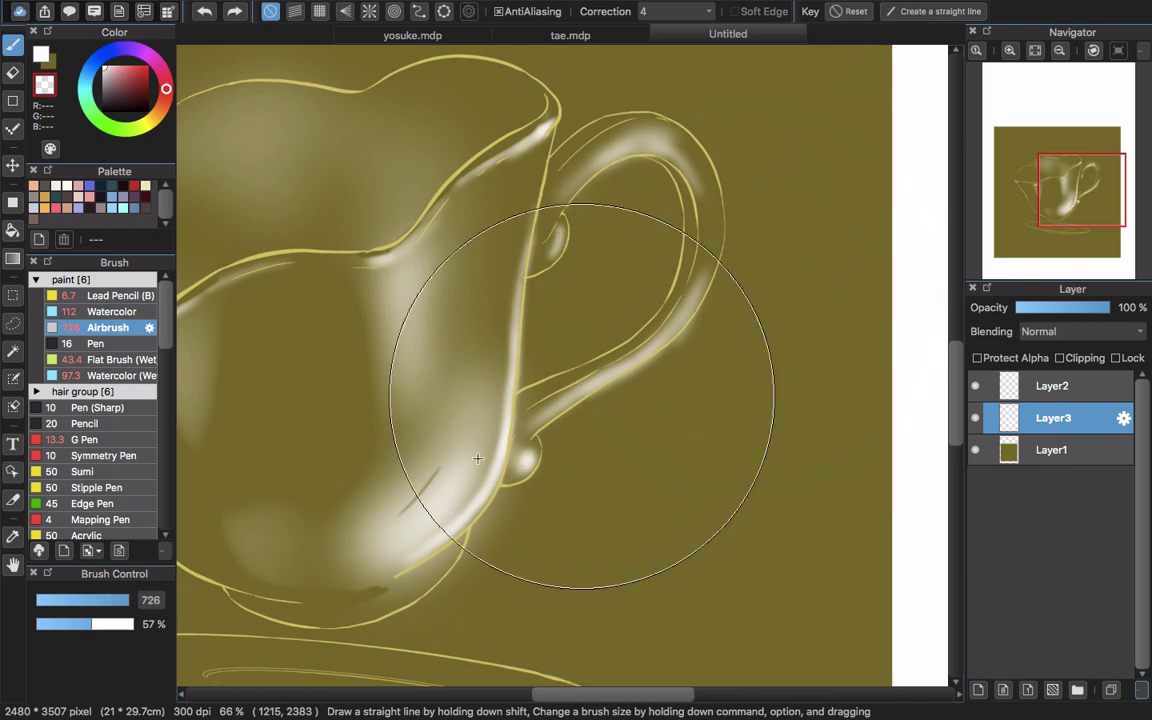
{"action": "key", "text": "super+z"}
{"action": "left_click_drag", "start_coordinate": [457, 429], "coordinate": [402, 498]}
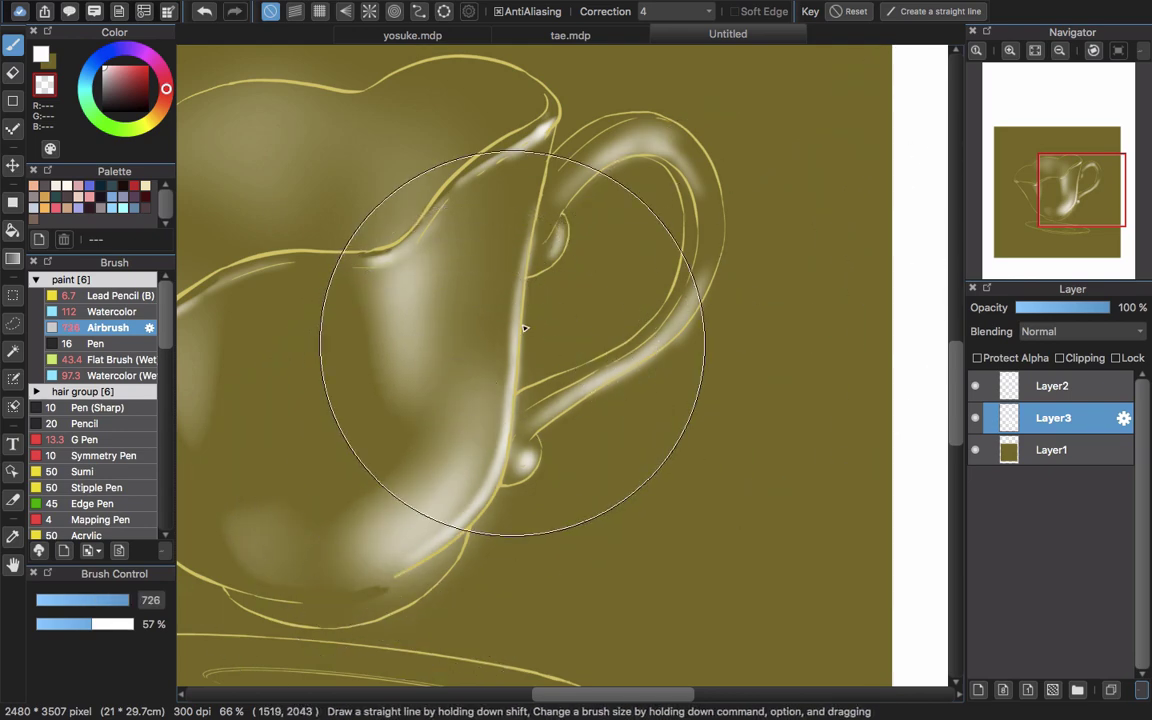
{"action": "left_click_drag", "start_coordinate": [559, 379], "coordinate": [699, 309]}
{"action": "left_click_drag", "start_coordinate": [683, 397], "coordinate": [564, 454]}
{"action": "left_click_drag", "start_coordinate": [620, 264], "coordinate": [586, 430]}
{"action": "mouse_move", "coordinate": [665, 341]}
{"action": "left_mouse_down"}
{"action": "mouse_move", "coordinate": [605, 429]}
{"action": "mouse_move", "coordinate": [517, 517]}
{"action": "left_mouse_up"}
{"action": "left_click_drag", "start_coordinate": [734, 369], "coordinate": [525, 511]}
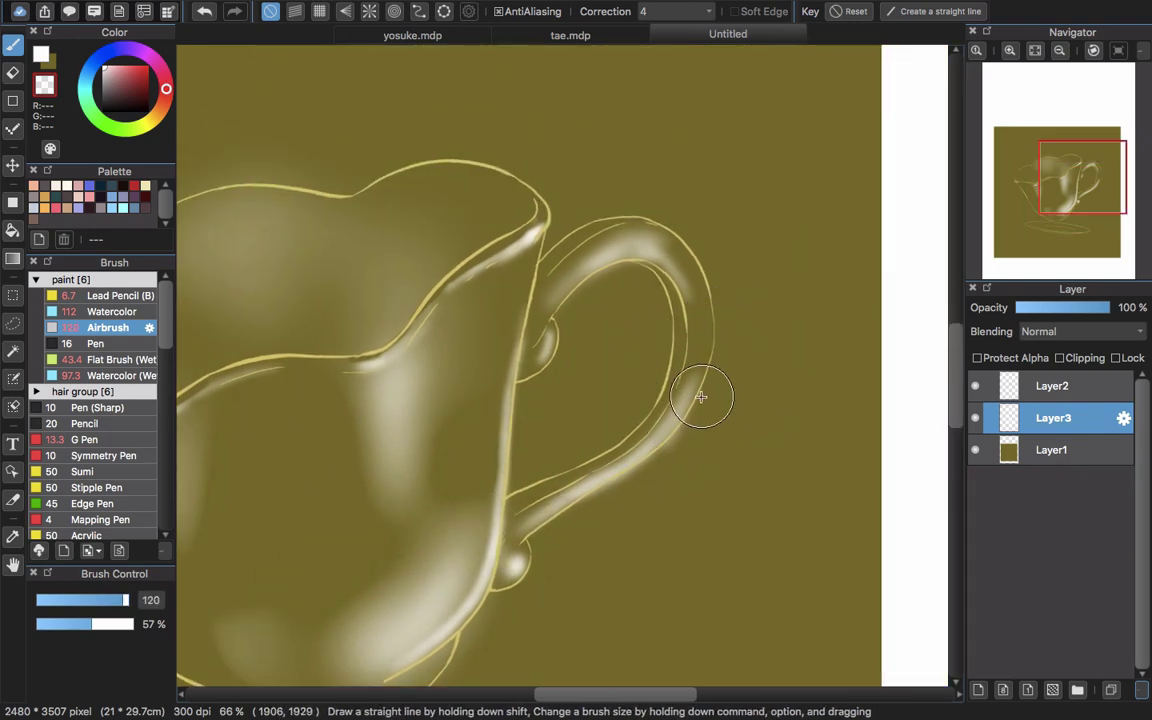
- Trim the edges of the highlight on the handle's lower arm with the transparent Airbrush at sizes 120 and 64
{"action": "left_click_drag", "start_coordinate": [701, 397], "coordinate": [653, 449]}
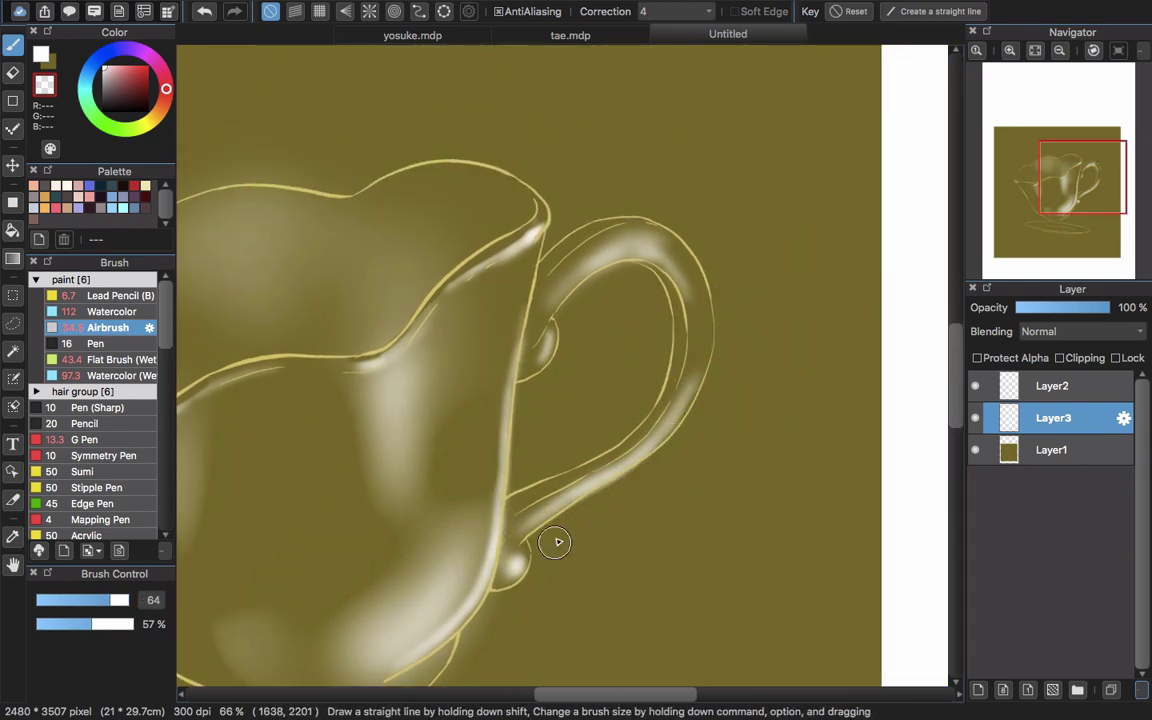
{"action": "left_click_drag", "start_coordinate": [690, 363], "coordinate": [577, 474]}
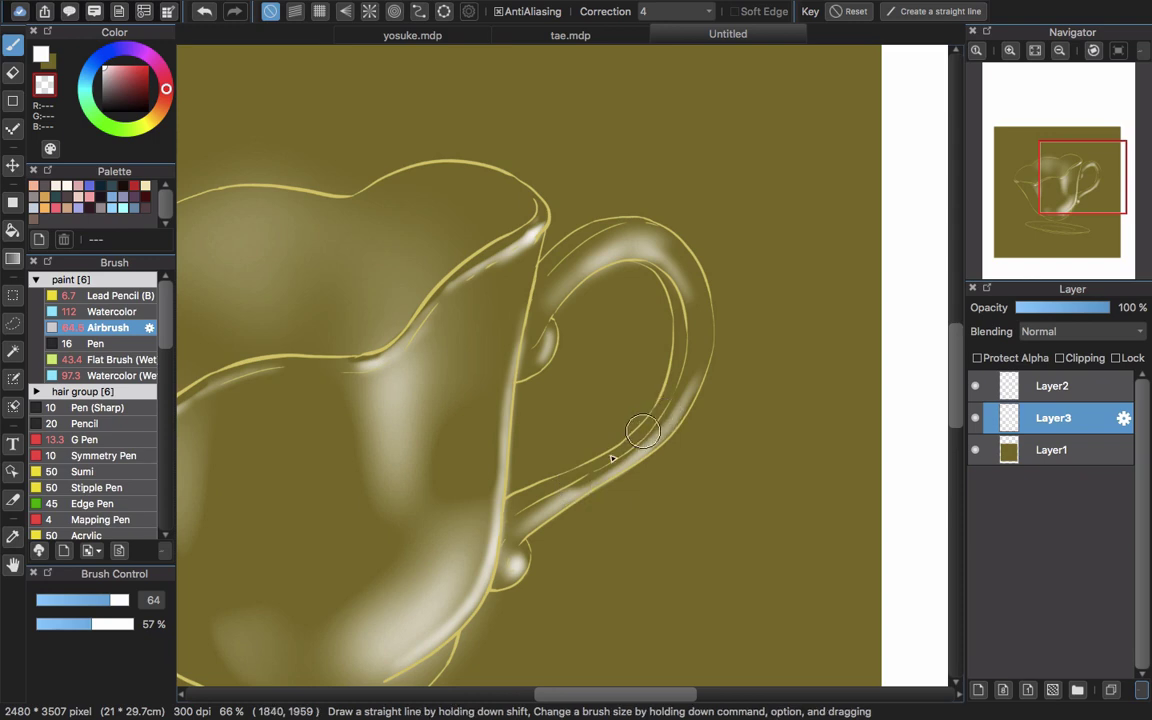
{"action": "left_click_drag", "start_coordinate": [642, 430], "coordinate": [532, 493]}
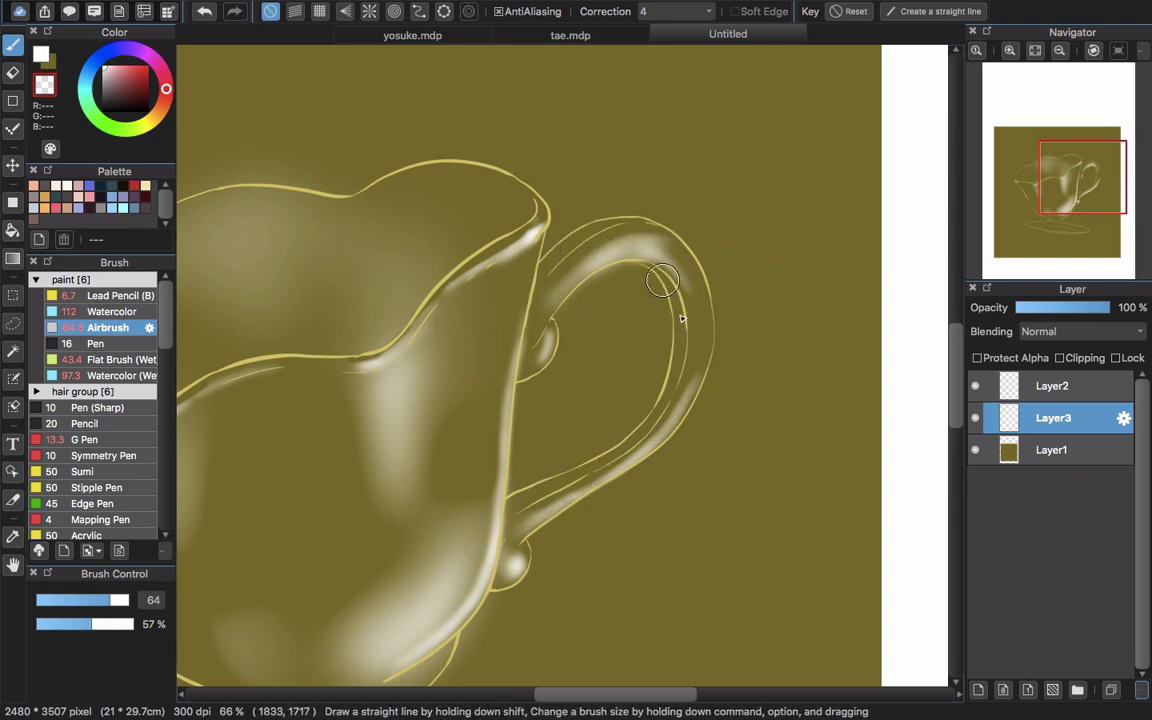
- Add bright highlights along the handle's outer curve, lower arm and lower knob with the white Airbrush at size 28
{"action": "left_click", "coordinate": [42, 55]}
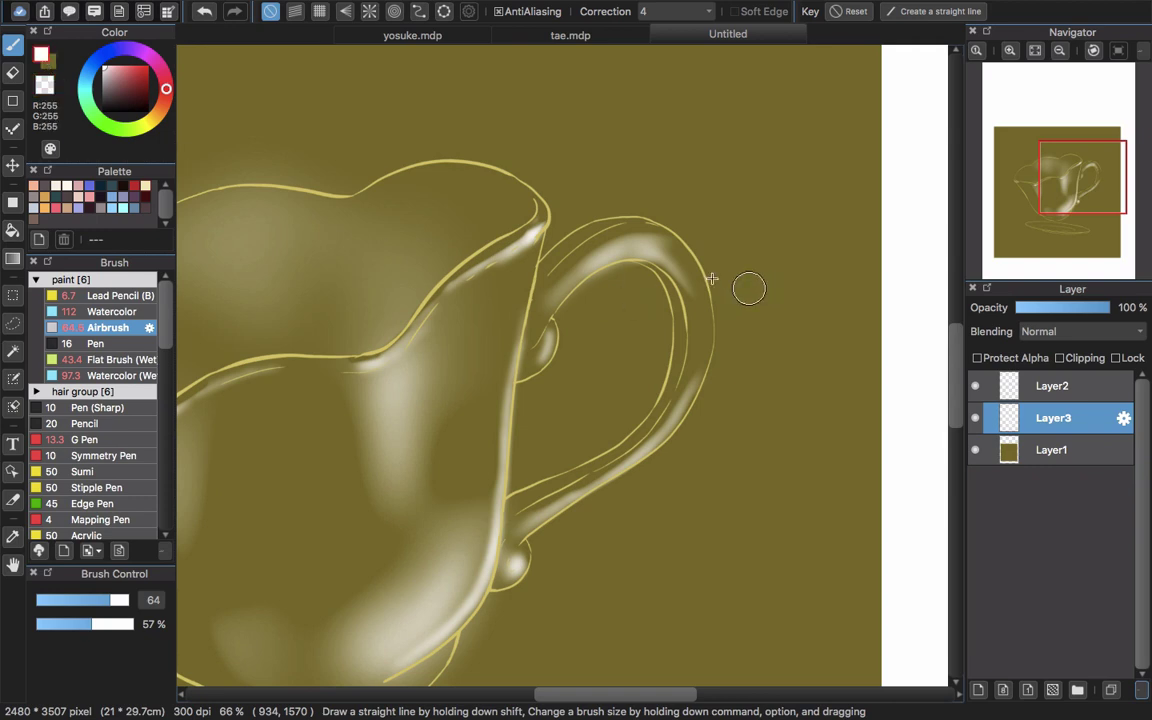
{"action": "mouse_move", "coordinate": [748, 288]}
{"action": "left_mouse_down"}
{"action": "mouse_move", "coordinate": [686, 290]}
{"action": "mouse_move", "coordinate": [695, 315]}
{"action": "left_mouse_up"}
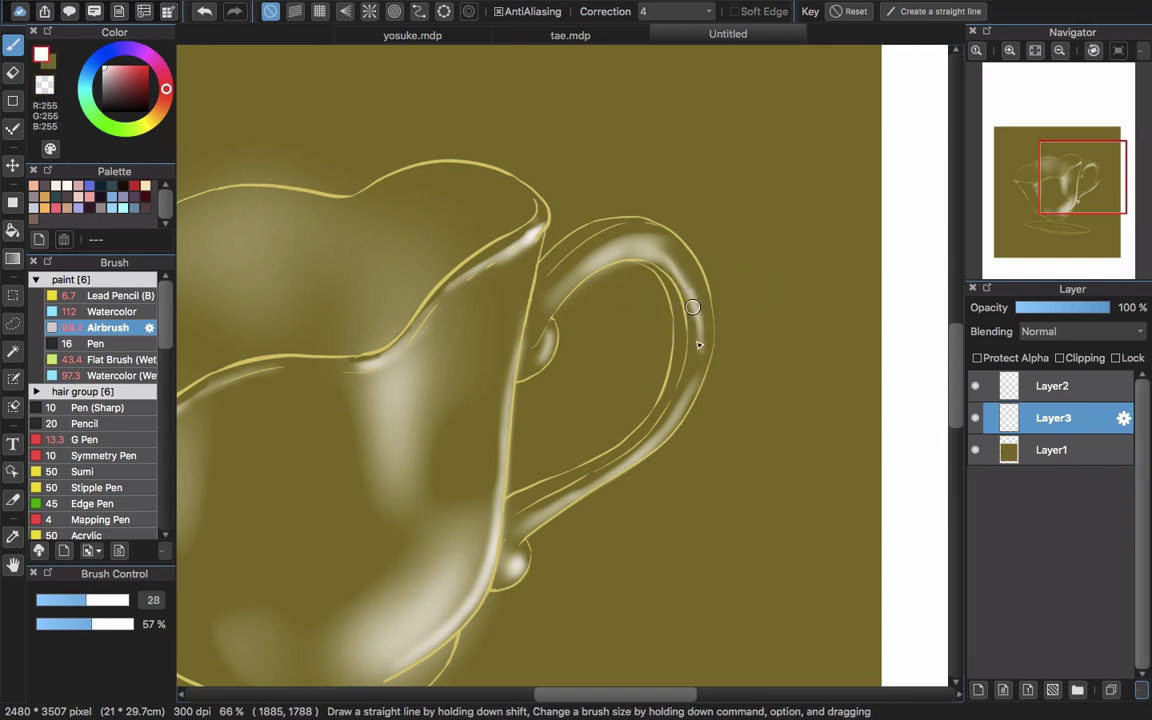
{"action": "left_click_drag", "start_coordinate": [600, 465], "coordinate": [636, 438]}
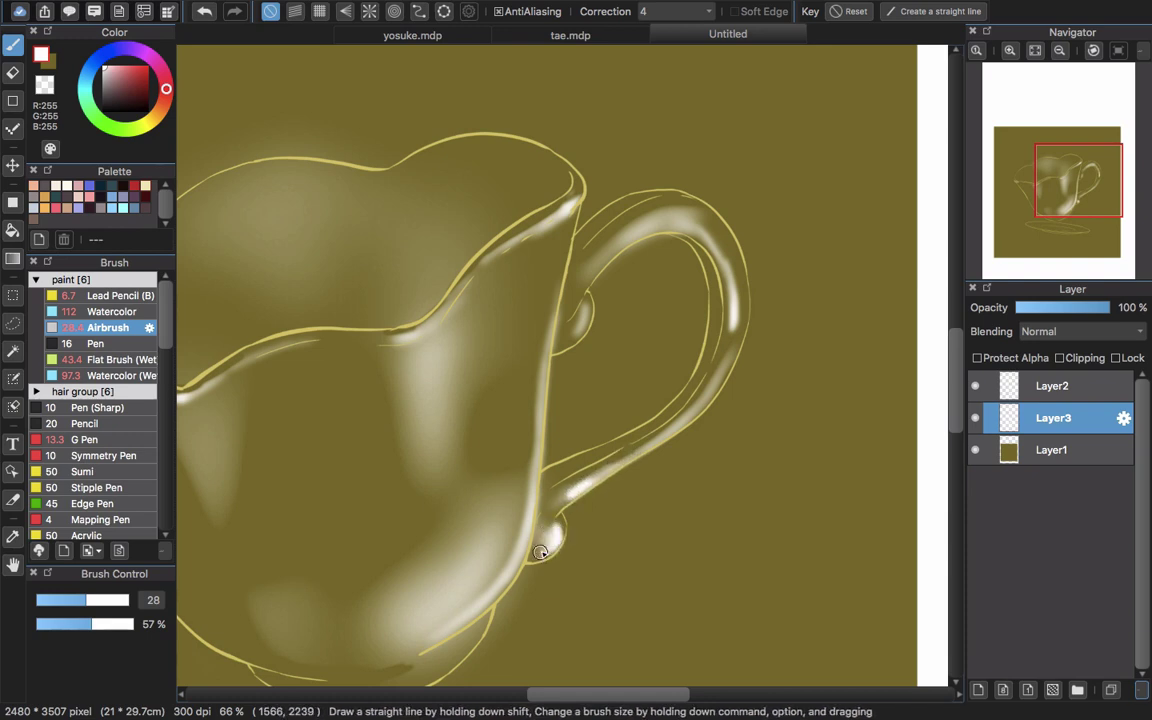
- Brighten the highlight on the cup's lower right curve and the vertical highlight with the white Airbrush at sizes 73 and 60
{"action": "left_click_drag", "start_coordinate": [483, 557], "coordinate": [559, 477]}
{"action": "mouse_move", "coordinate": [474, 493]}
{"action": "left_mouse_down"}
{"action": "mouse_move", "coordinate": [526, 434]}
{"action": "mouse_move", "coordinate": [496, 543]}
{"action": "mouse_move", "coordinate": [561, 492]}
{"action": "mouse_move", "coordinate": [535, 537]}
{"action": "mouse_move", "coordinate": [522, 530]}
{"action": "mouse_move", "coordinate": [466, 568]}
{"action": "left_mouse_up"}
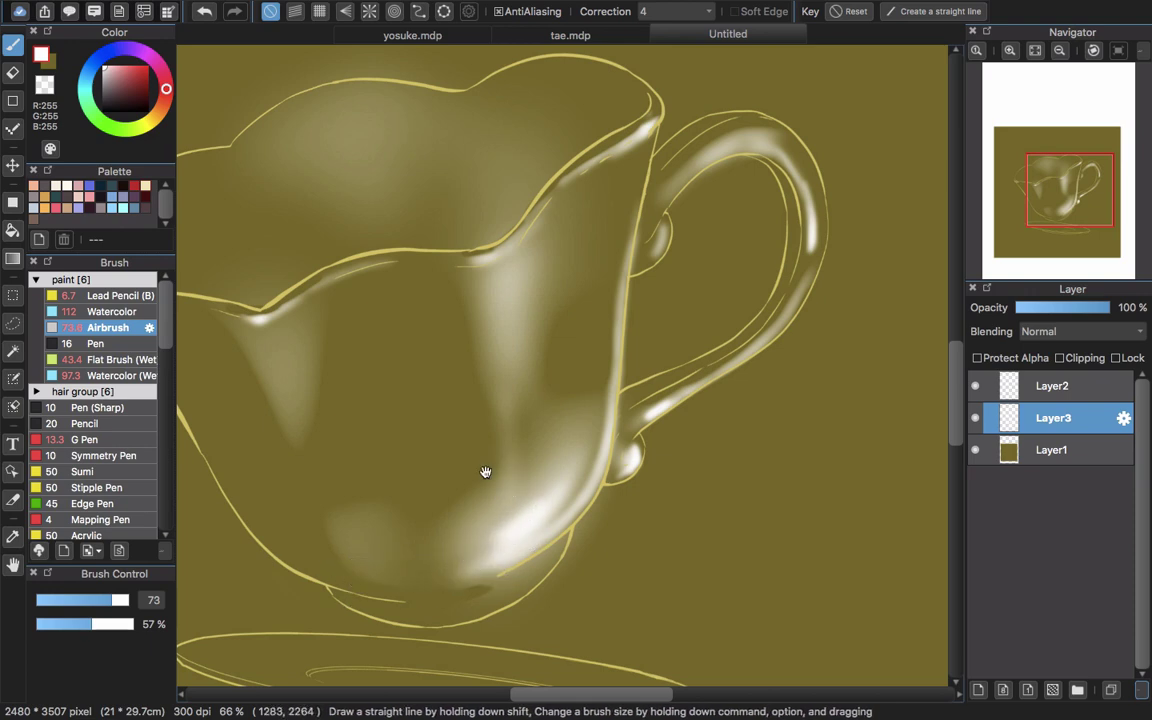
{"action": "left_click_drag", "start_coordinate": [485, 472], "coordinate": [530, 517]}
{"action": "key", "text": "bracketleft"}
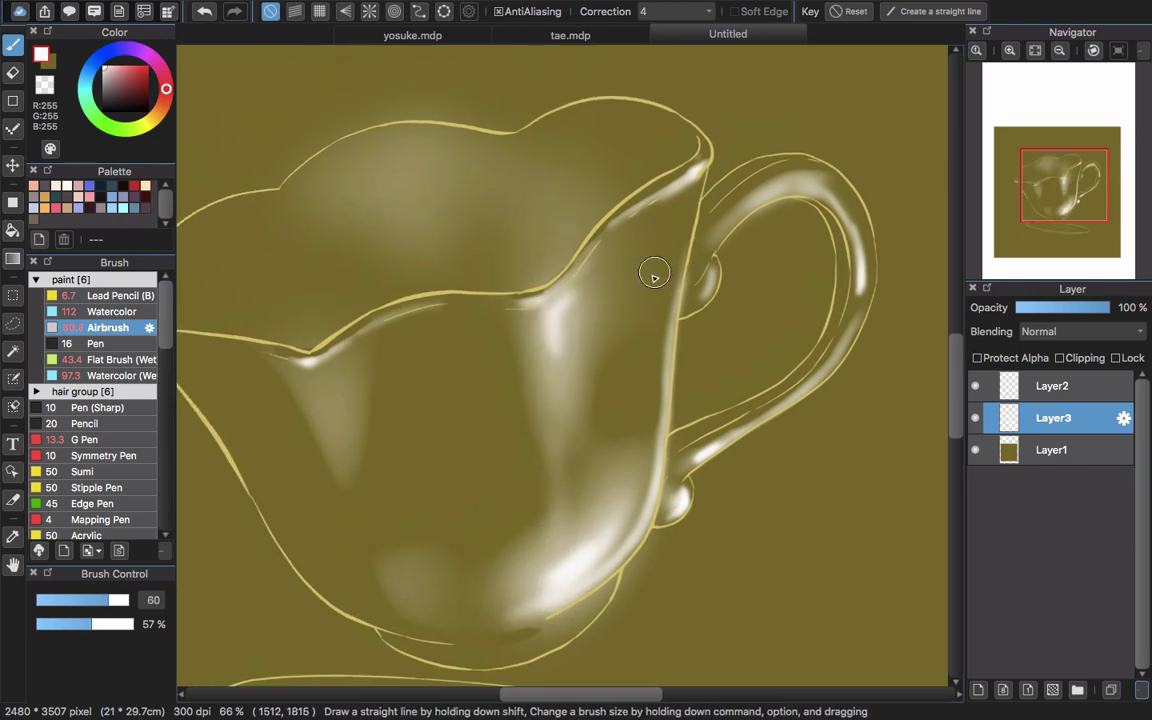
- With Layer3 hidden, select the olive background around the cup with the Magic Wand, show Layer3, clear its overflowing white haze there, and deselect
{"action": "scroll", "coordinate": [653, 274], "scroll_direction": "down", "scroll_amount": 3}
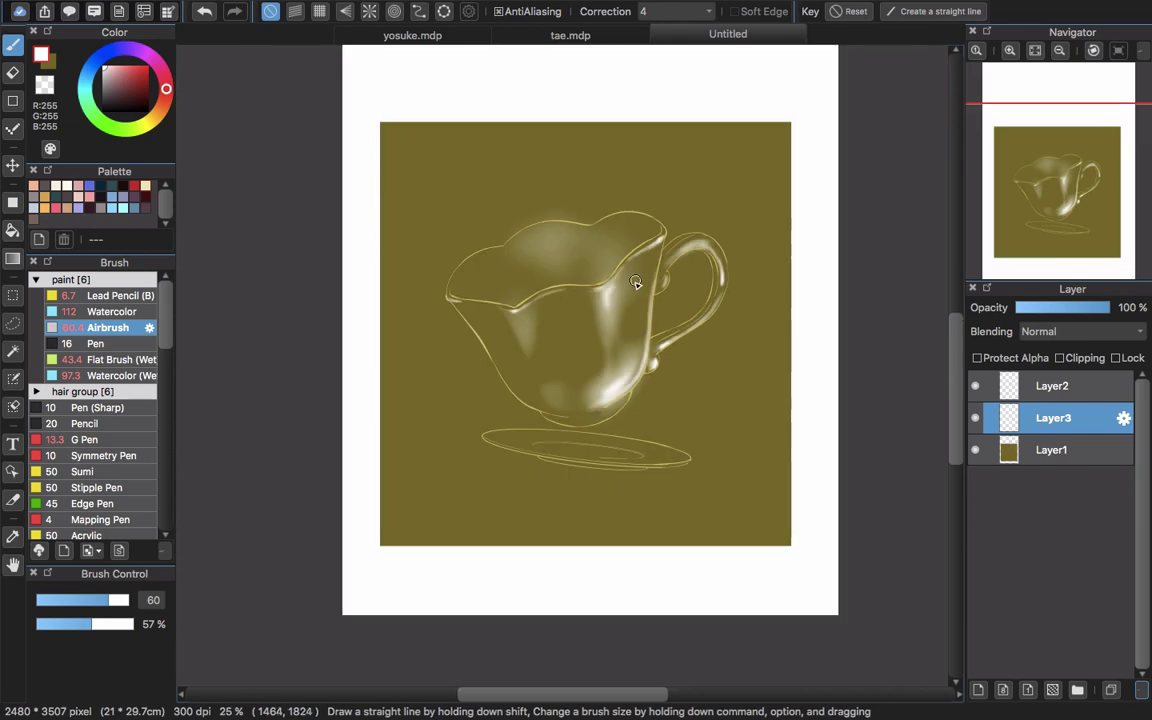
{"action": "left_click", "coordinate": [975, 418]}
{"action": "key", "text": "w"}
{"action": "left_click", "coordinate": [669, 175]}
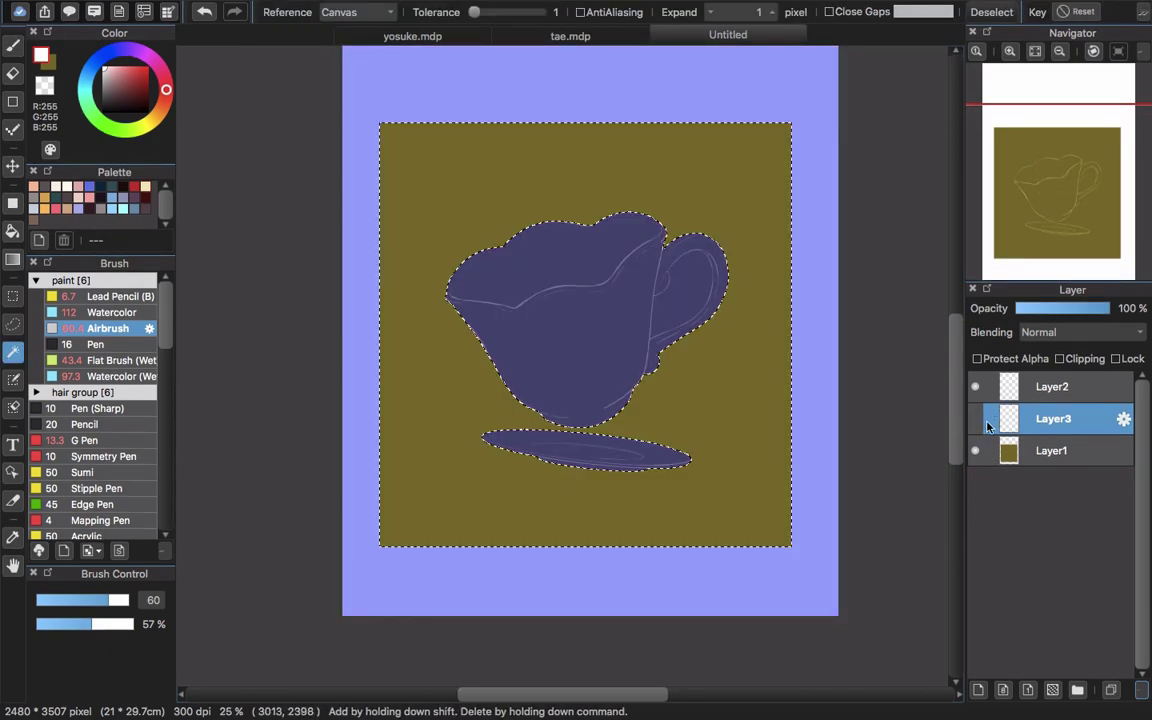
{"action": "left_click", "coordinate": [975, 418]}
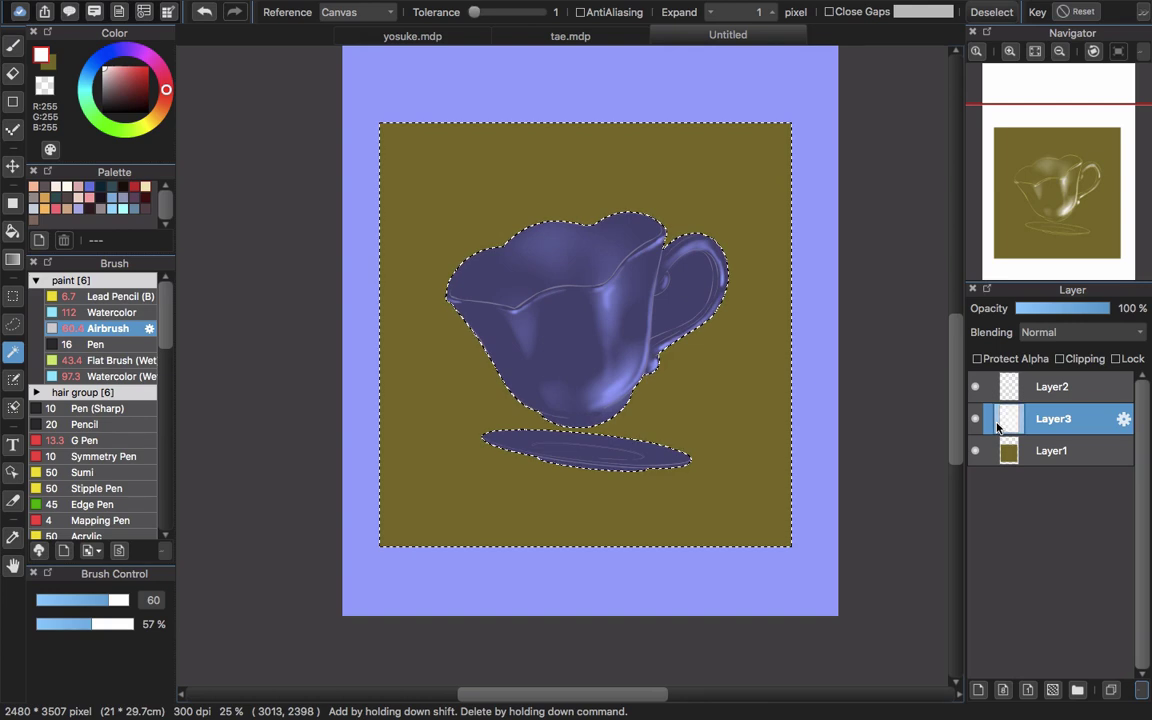
{"action": "key", "text": "ctrl+d"}
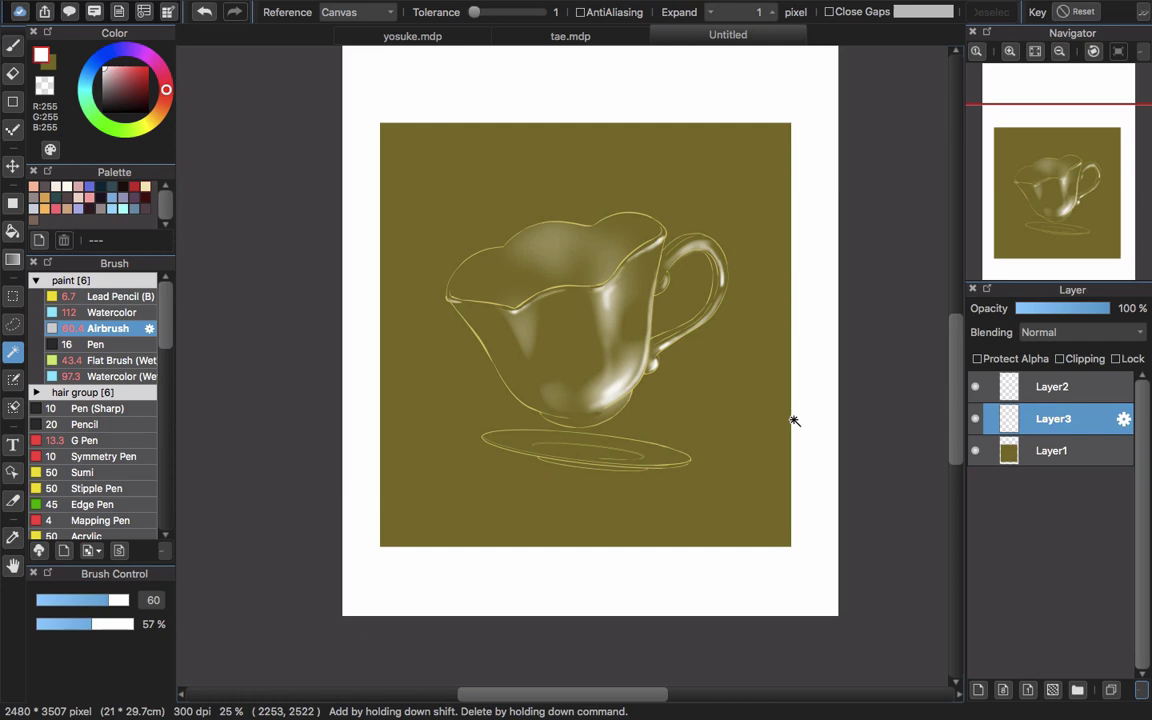
{"action": "scroll", "coordinate": [640, 68], "scroll_direction": "up", "scroll_amount": 1}
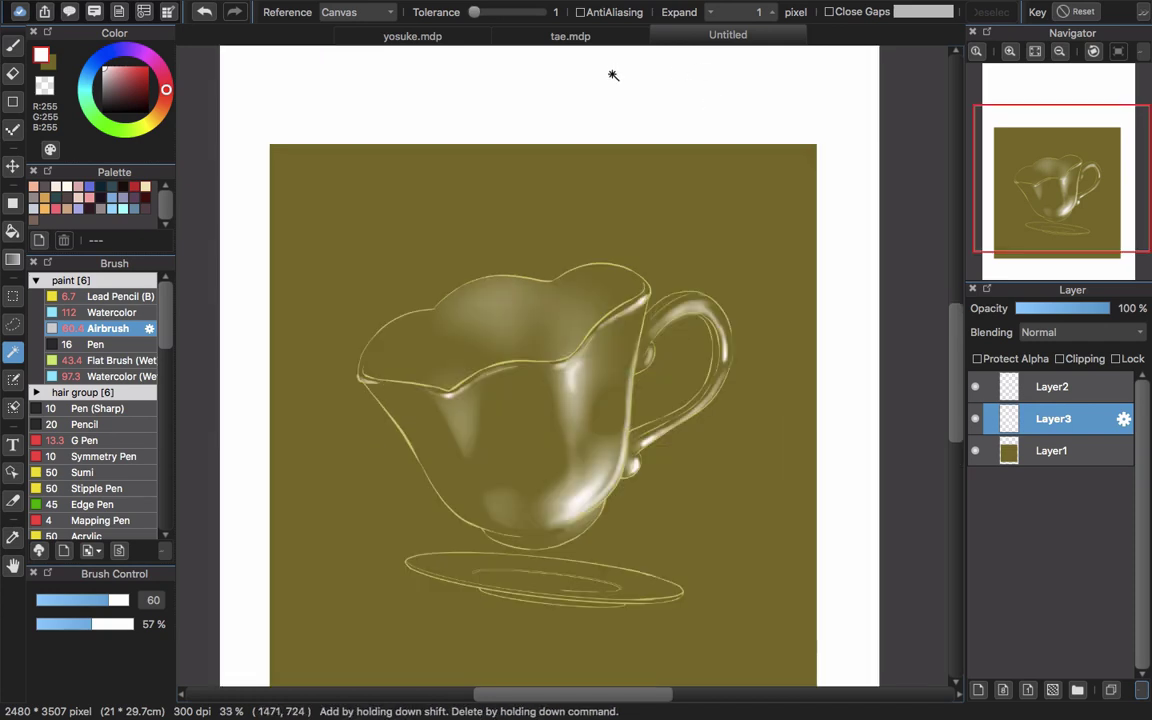
- Switch to tae.mdp and examine the finished glass teacup's highlights by hiding Layer31 and showing it again
{"action": "left_click", "coordinate": [580, 38]}
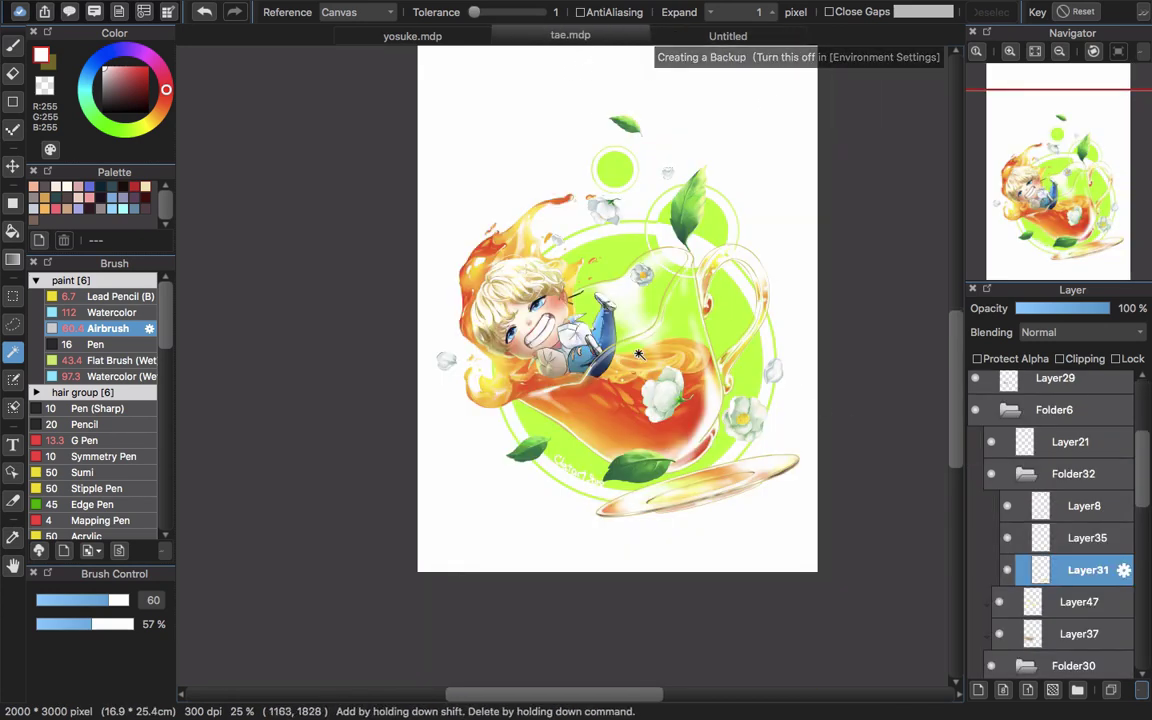
{"action": "scroll", "coordinate": [678, 365], "scroll_direction": "up", "scroll_amount": 2}
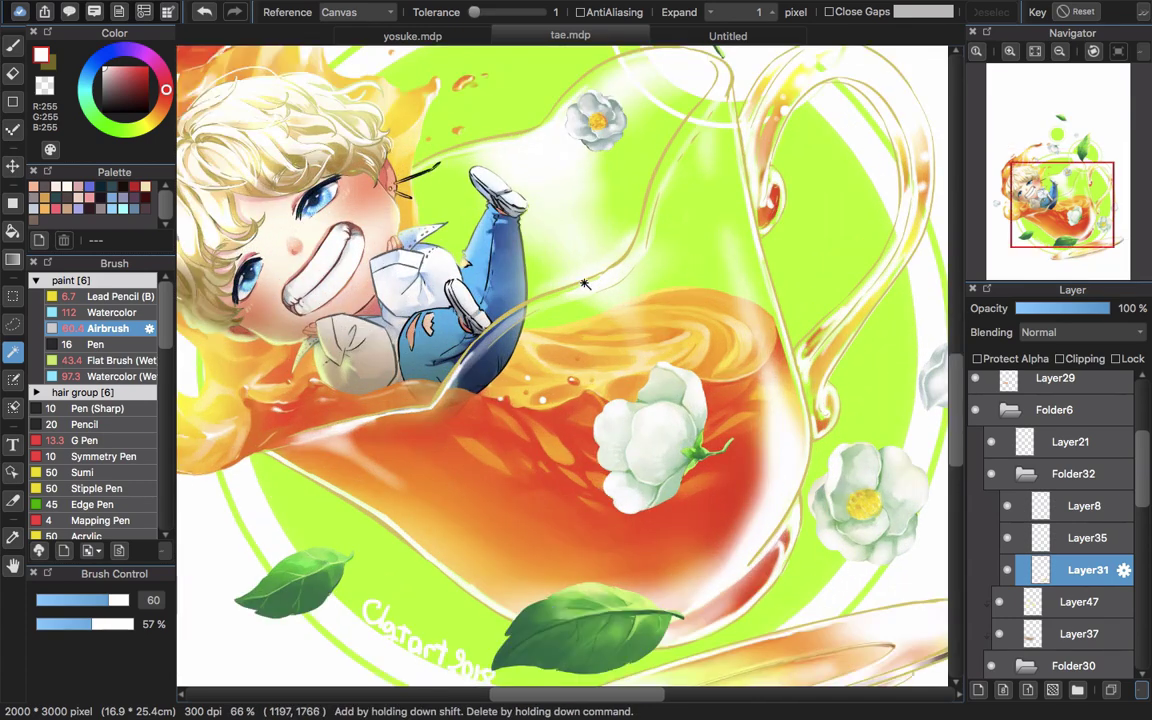
{"action": "scroll", "coordinate": [586, 285], "scroll_direction": "down", "scroll_amount": 2}
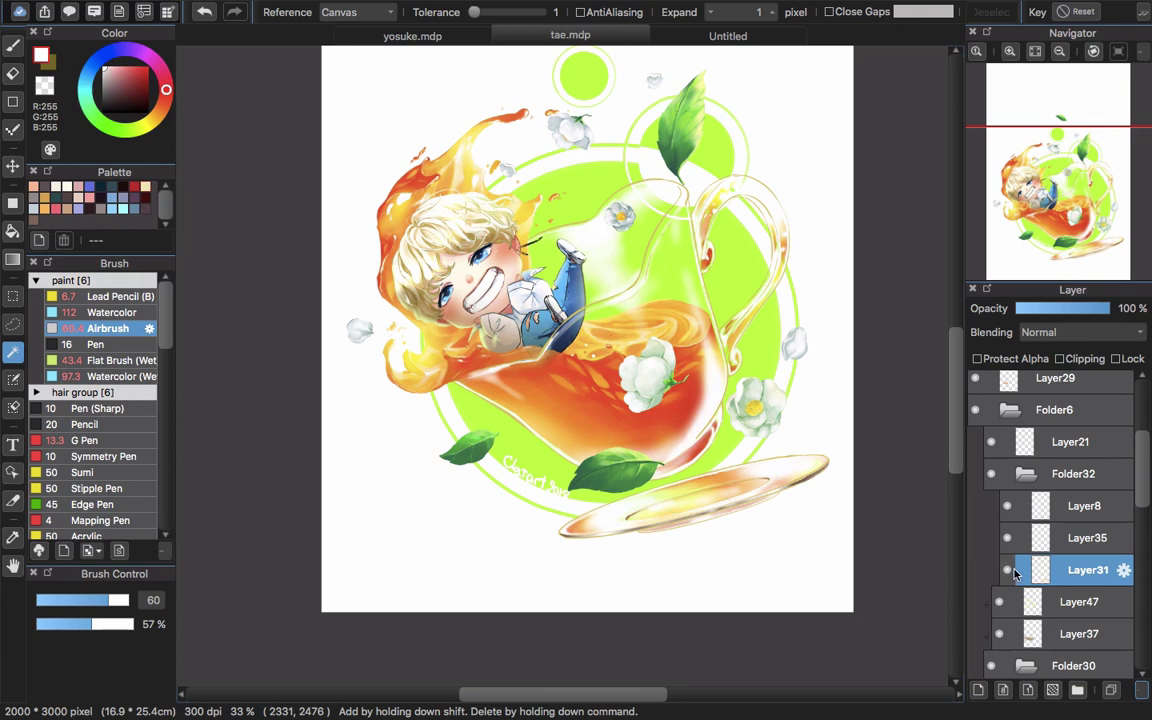
{"action": "left_click", "coordinate": [1007, 569]}
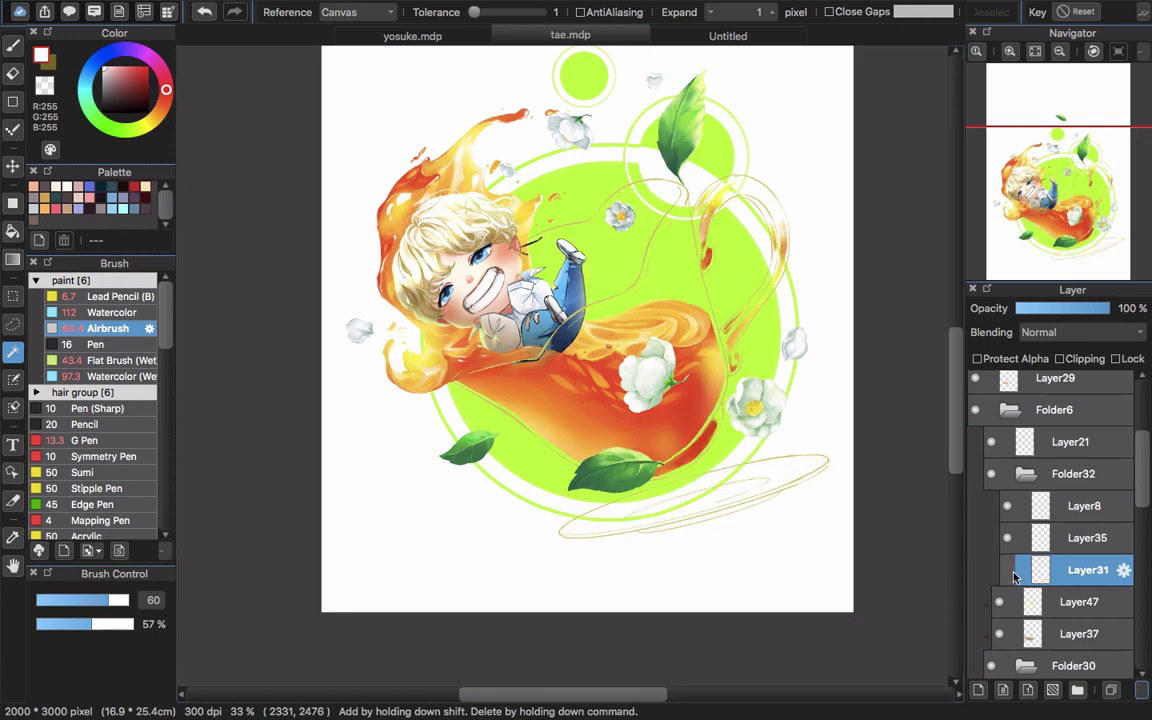
{"action": "left_click", "coordinate": [1012, 571]}
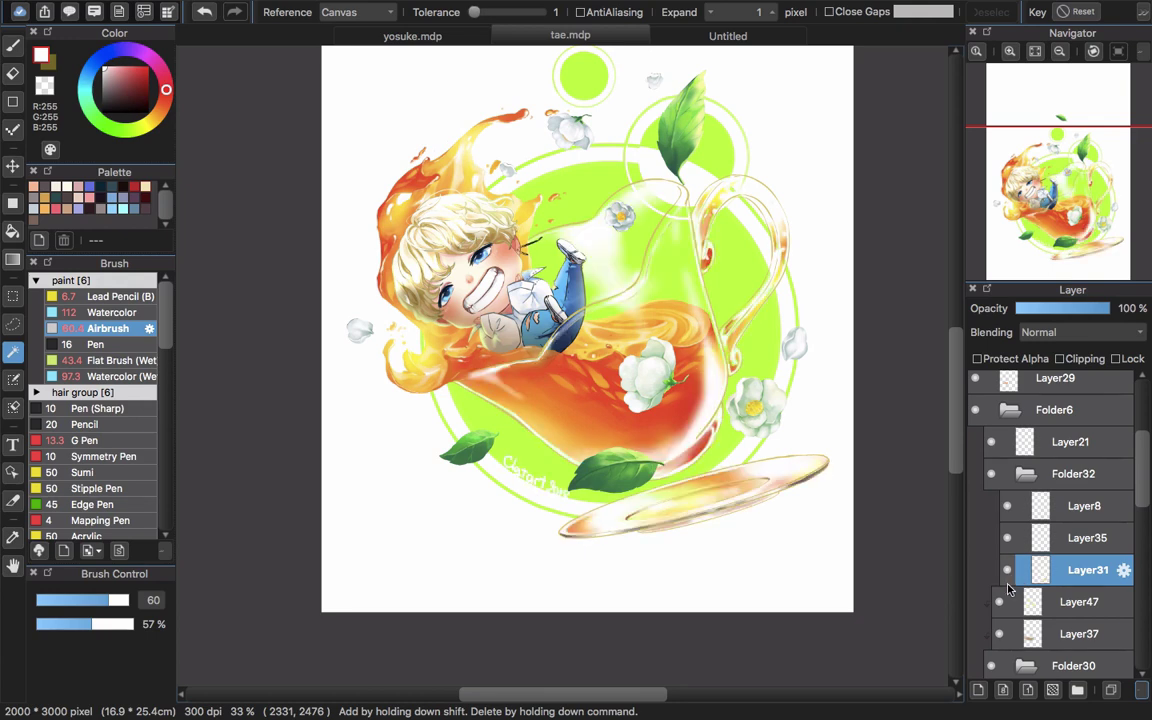